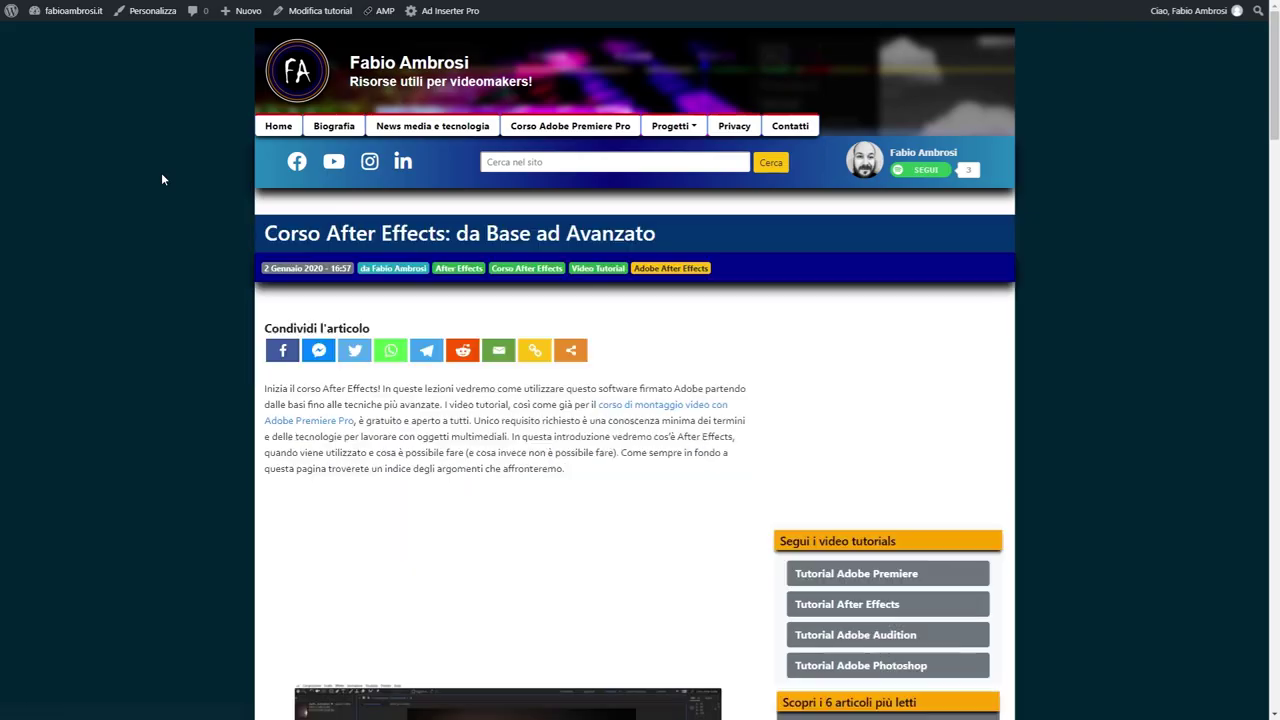
Scroll the After Effects course article to the 25-lesson 'modulo Base' list and briefly highlight it
{"action": "scroll", "coordinate": [173, 184], "scroll_direction": "down", "scroll_amount": 5}
{"action": "scroll", "coordinate": [173, 184], "scroll_direction": "down", "scroll_amount": 4}
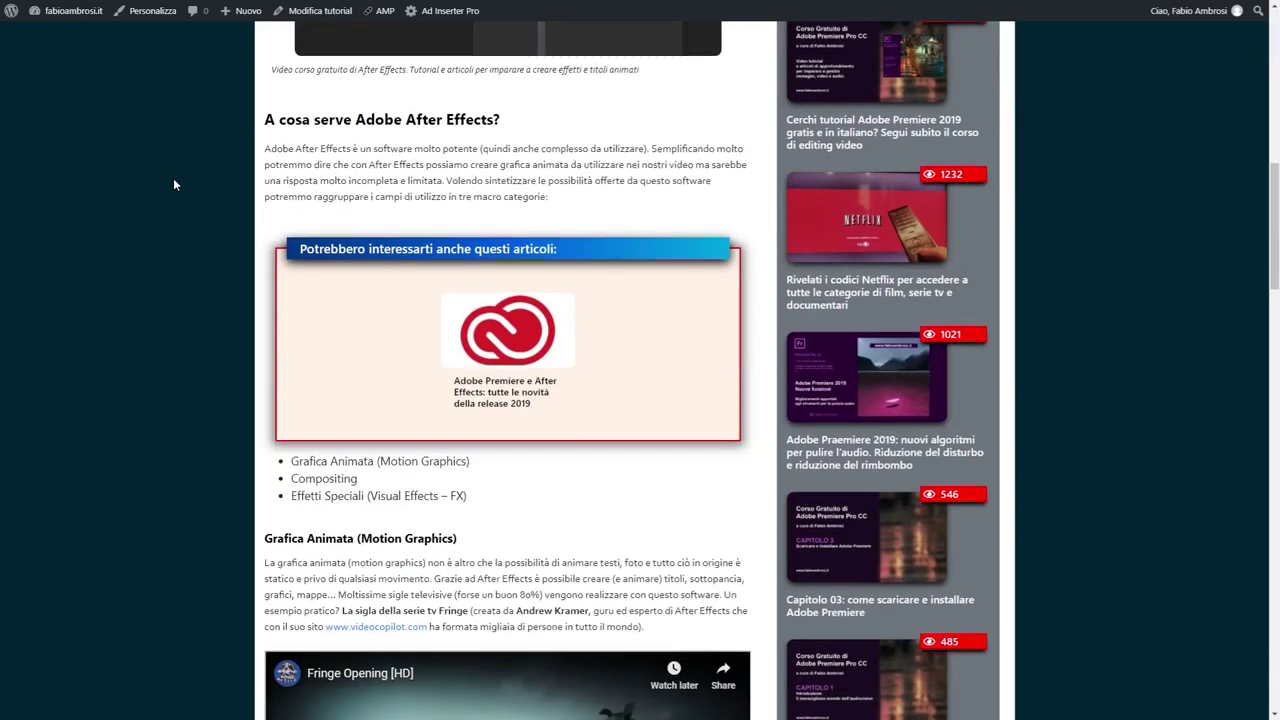
{"action": "scroll", "coordinate": [173, 184], "scroll_direction": "down", "scroll_amount": 4}
{"action": "scroll", "coordinate": [173, 184], "scroll_direction": "down", "scroll_amount": 4}
{"action": "scroll", "coordinate": [173, 184], "scroll_direction": "down", "scroll_amount": 3}
{"action": "scroll", "coordinate": [173, 184], "scroll_direction": "down", "scroll_amount": 5}
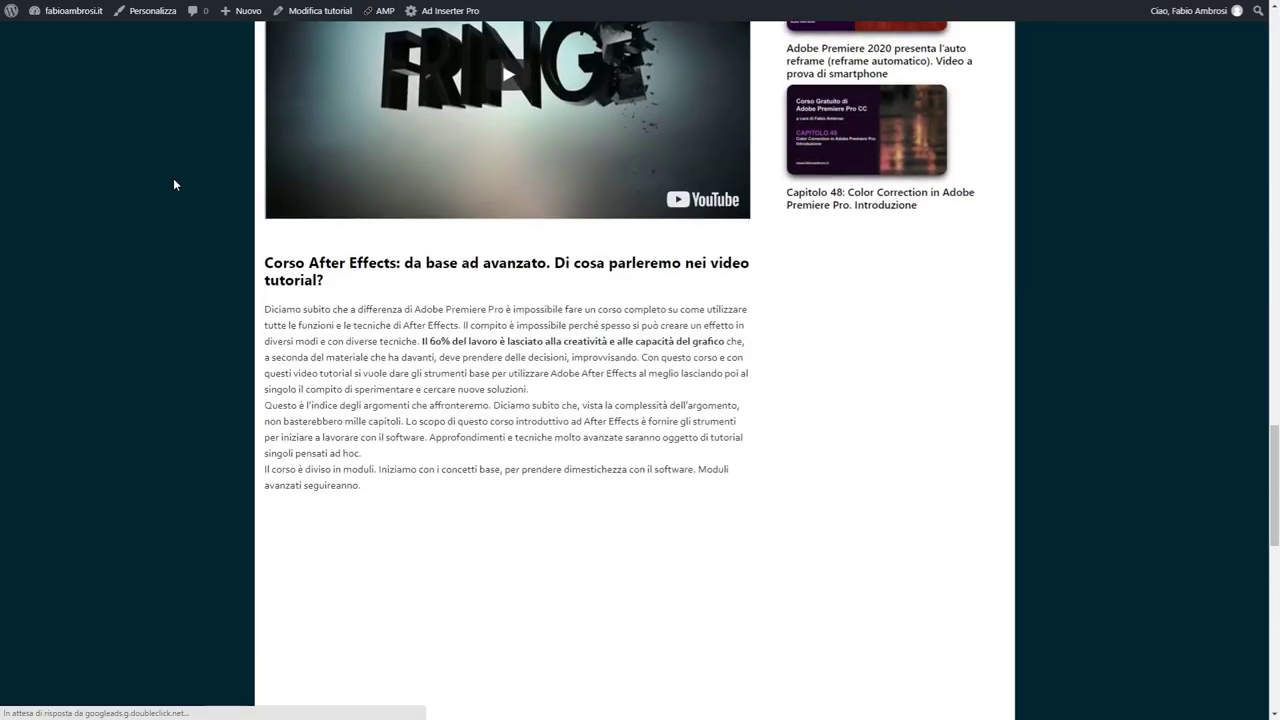
{"action": "scroll", "coordinate": [173, 184], "scroll_direction": "down", "scroll_amount": 6}
{"action": "scroll", "coordinate": [173, 184], "scroll_direction": "down", "scroll_amount": 2}
{"action": "scroll", "coordinate": [173, 184], "scroll_direction": "up", "scroll_amount": 1}
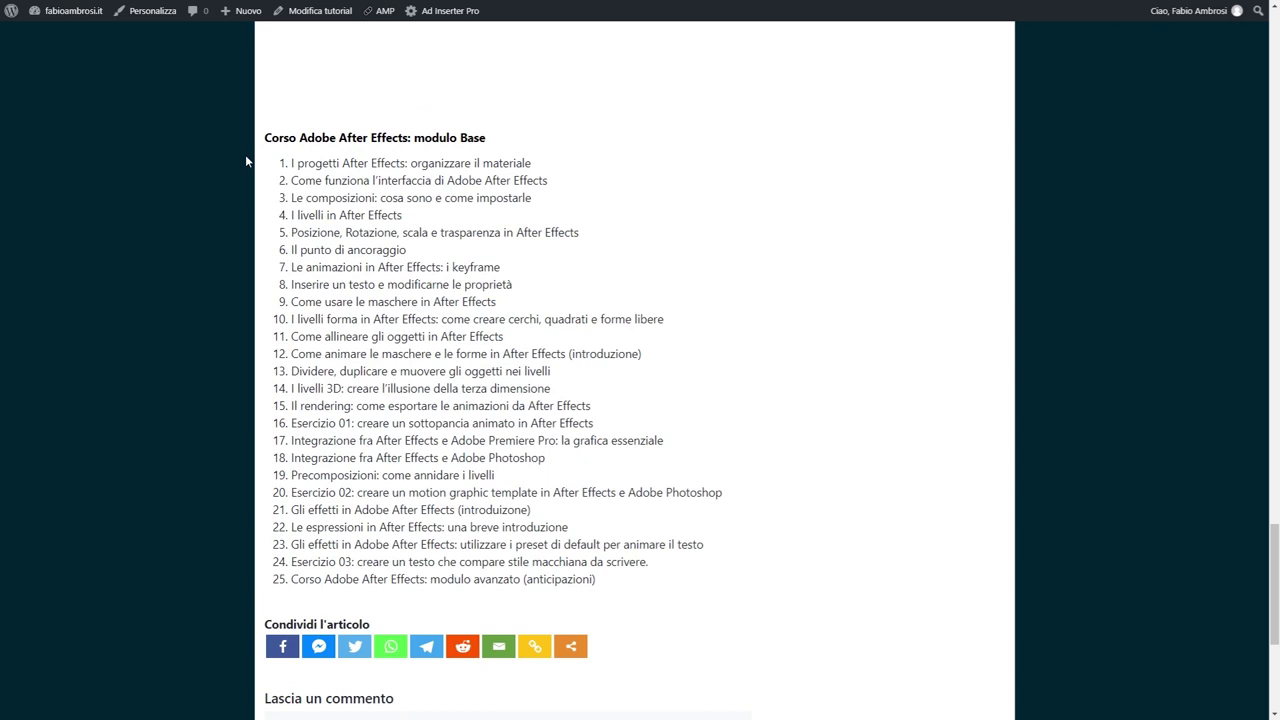
{"action": "mouse_move", "coordinate": [289, 162]}
{"action": "left_mouse_down"}
{"action": "mouse_move", "coordinate": [494, 477]}
{"action": "mouse_move", "coordinate": [652, 585]}
{"action": "left_mouse_up"}
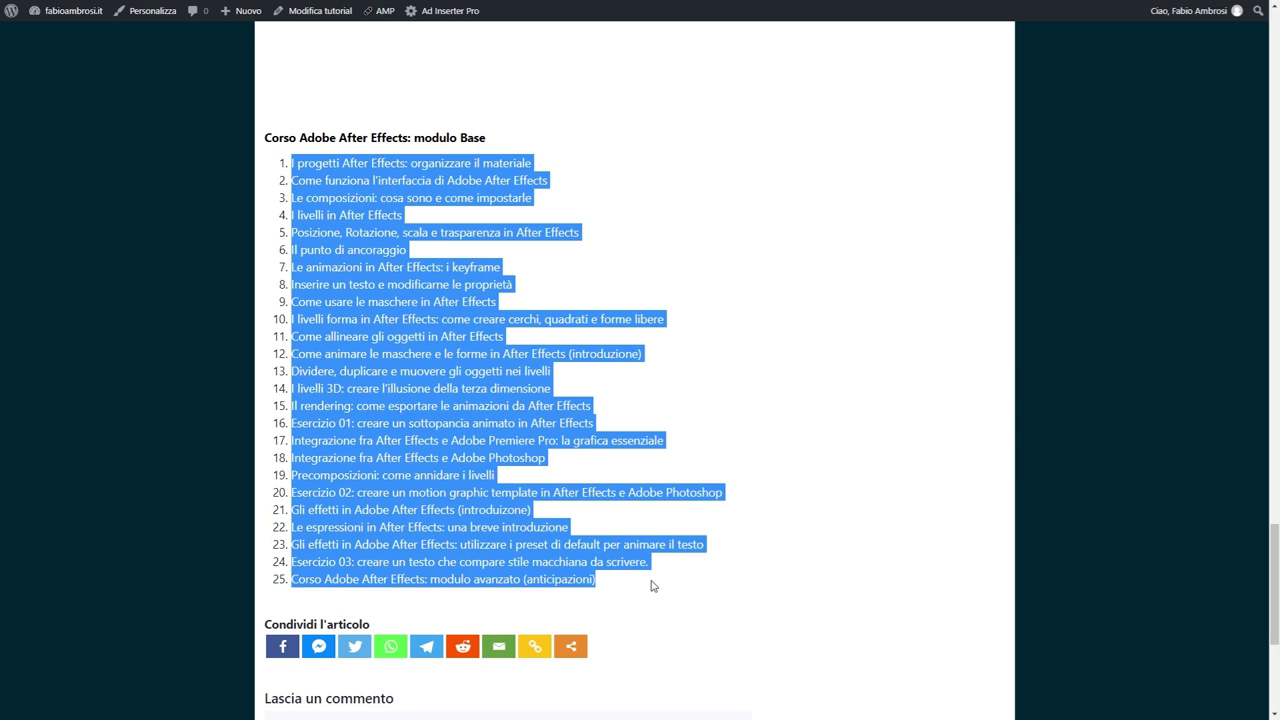
{"action": "left_click", "coordinate": [652, 585]}
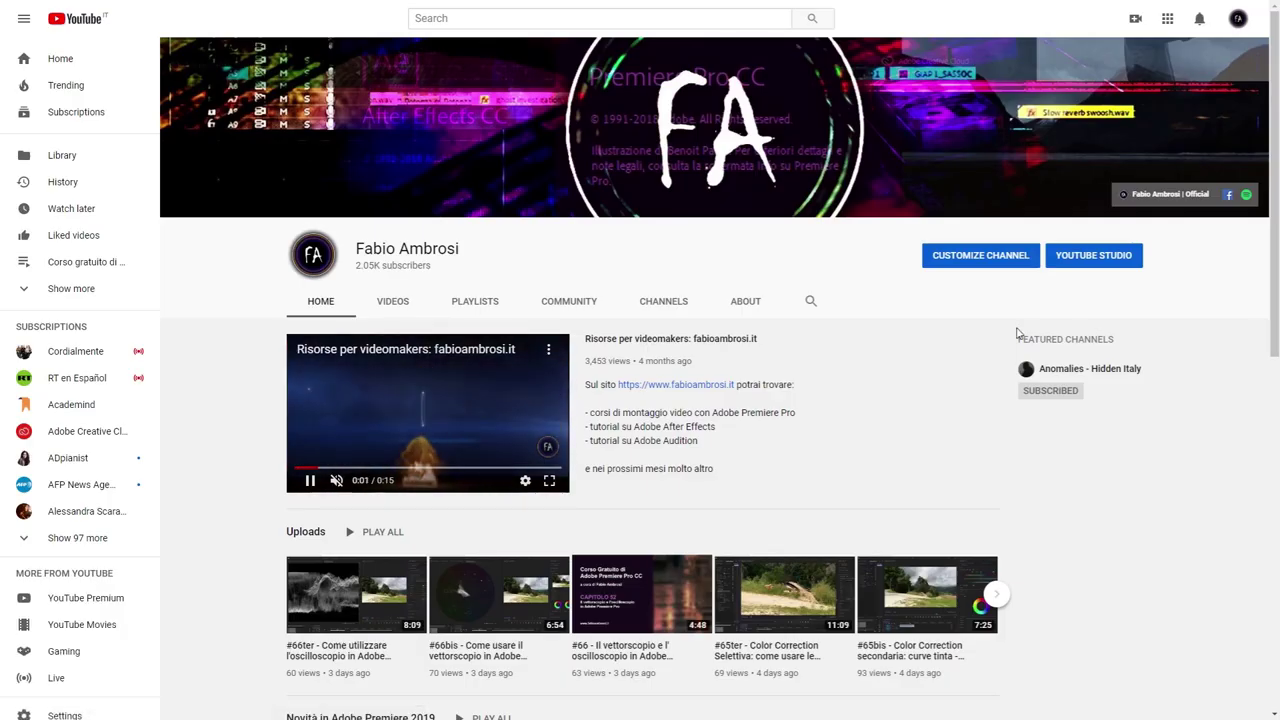
Browse the YouTube channel's Uploads and playlists, then return to the banner and move to Facebook
{"action": "scroll", "coordinate": [1015, 325], "scroll_direction": "down", "scroll_amount": 4}
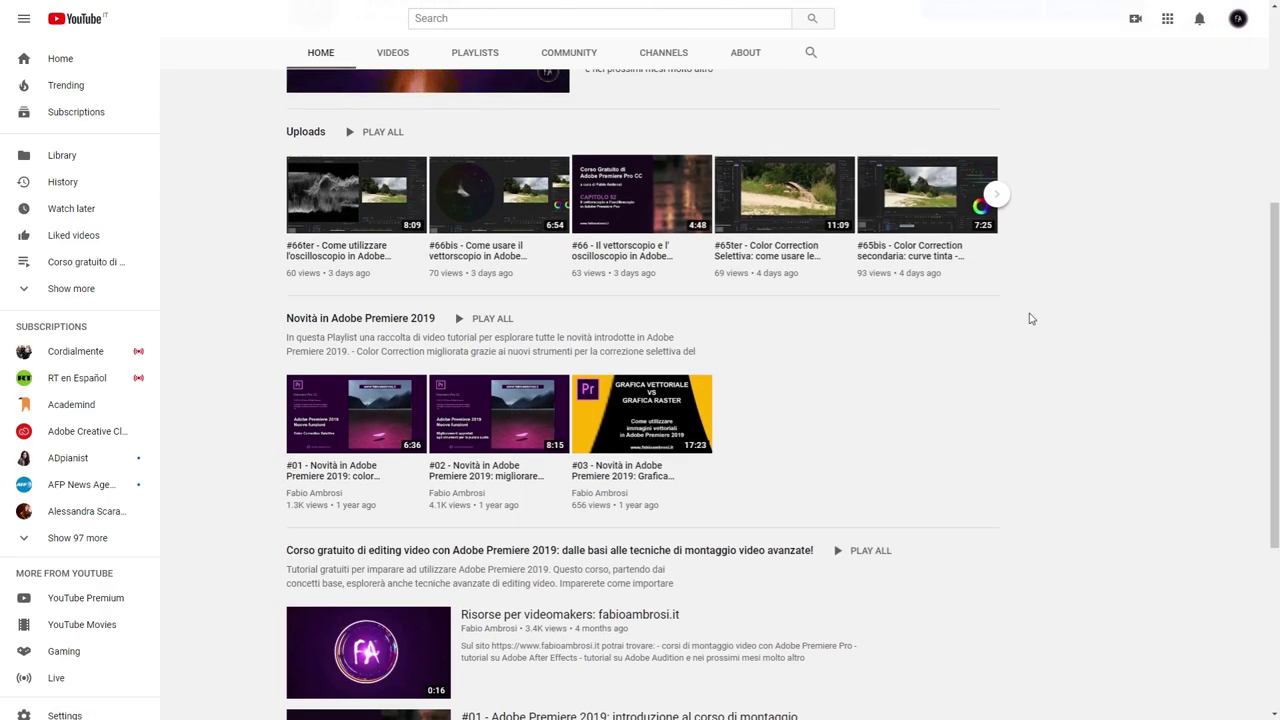
{"action": "scroll", "coordinate": [1005, 327], "scroll_direction": "down", "scroll_amount": 2}
{"action": "scroll", "coordinate": [974, 331], "scroll_direction": "down", "scroll_amount": 1}
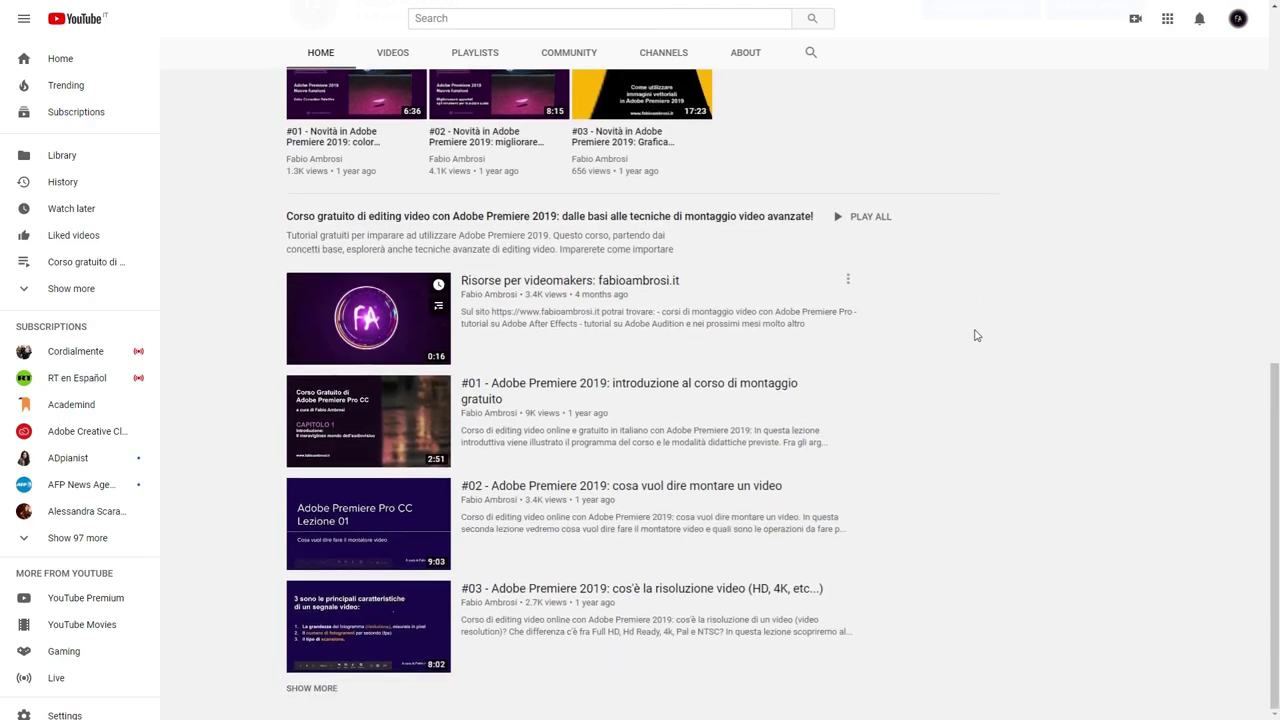
{"action": "scroll", "coordinate": [976, 333], "scroll_direction": "up", "scroll_amount": 5}
{"action": "scroll", "coordinate": [975, 334], "scroll_direction": "up", "scroll_amount": 3}
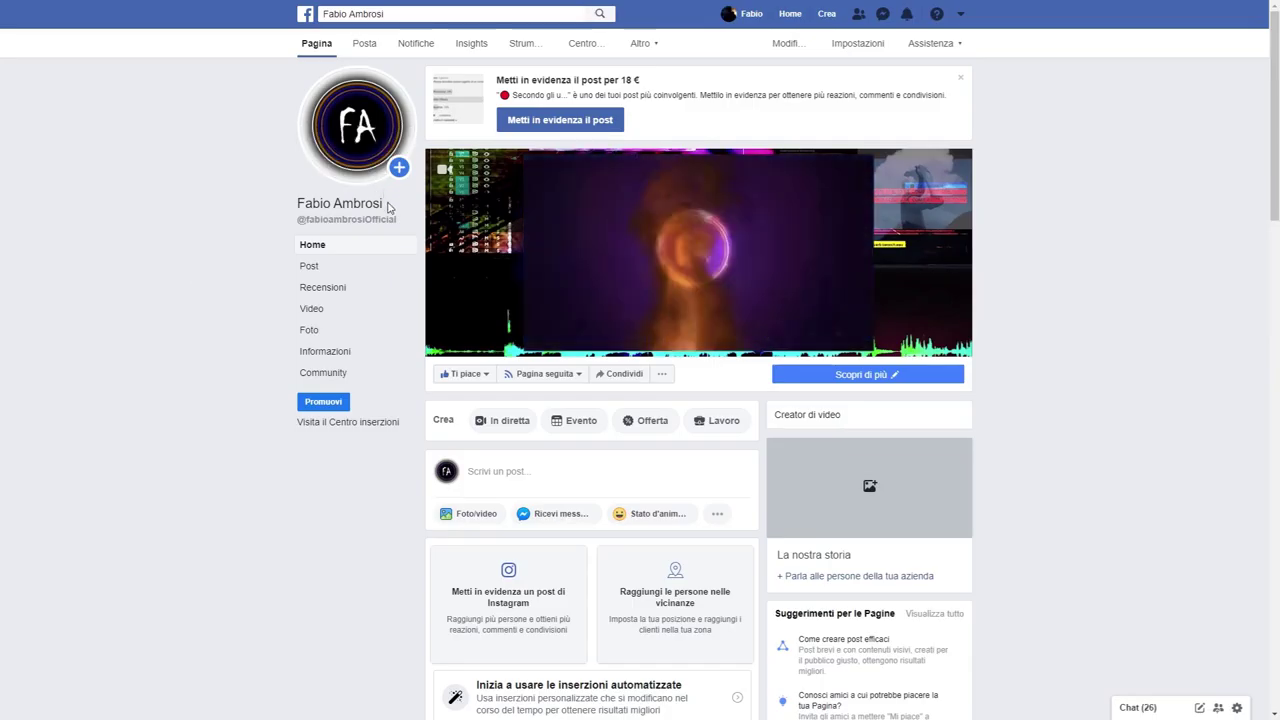
{"action": "left_click_drag", "start_coordinate": [390, 203], "coordinate": [297, 203]}
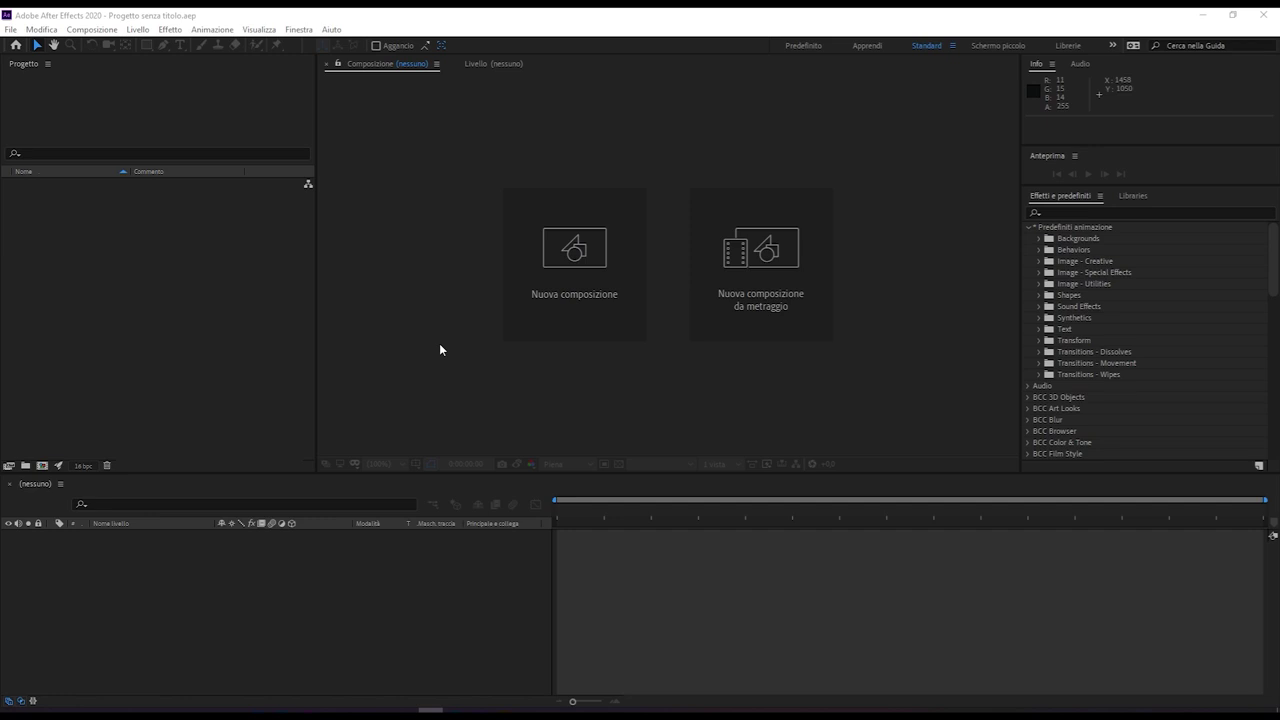
Create Composizione 1 at 1280x720, 10 seconds, 25 fps from the Nuova composizione tile
{"action": "left_click", "coordinate": [441, 122]}
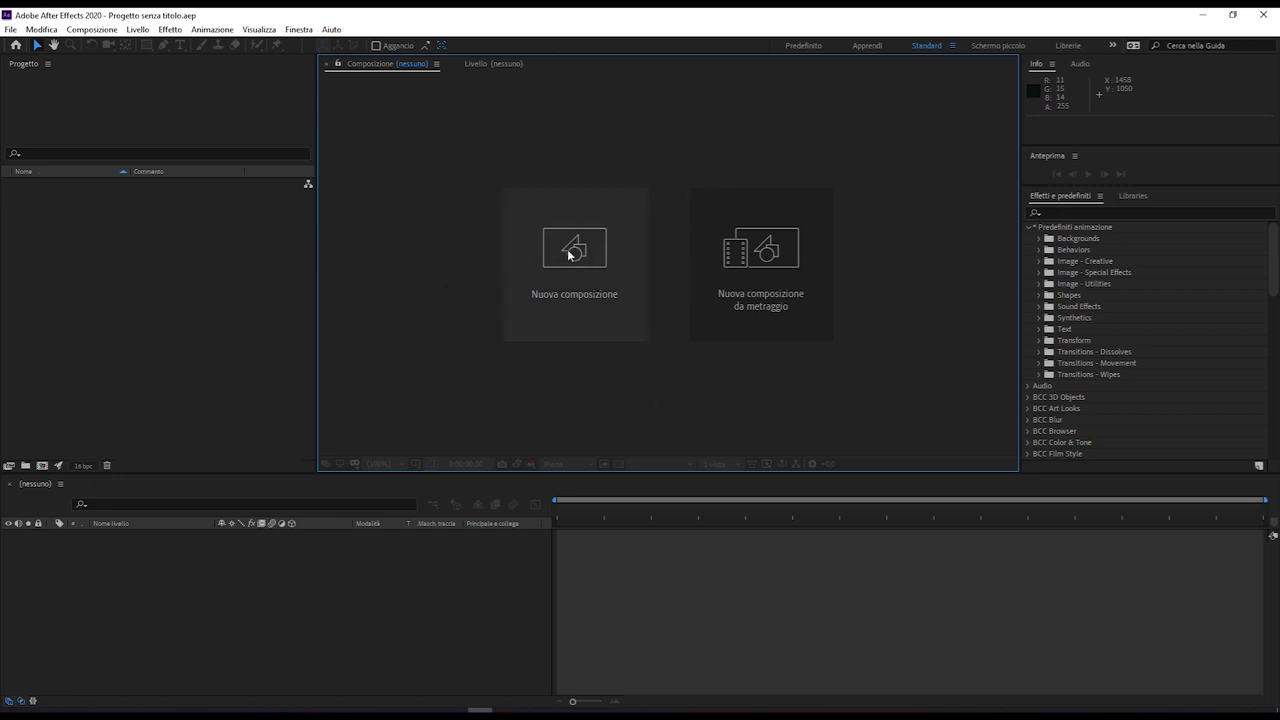
{"action": "left_click", "coordinate": [622, 298]}
{"action": "left_click", "coordinate": [728, 521]}
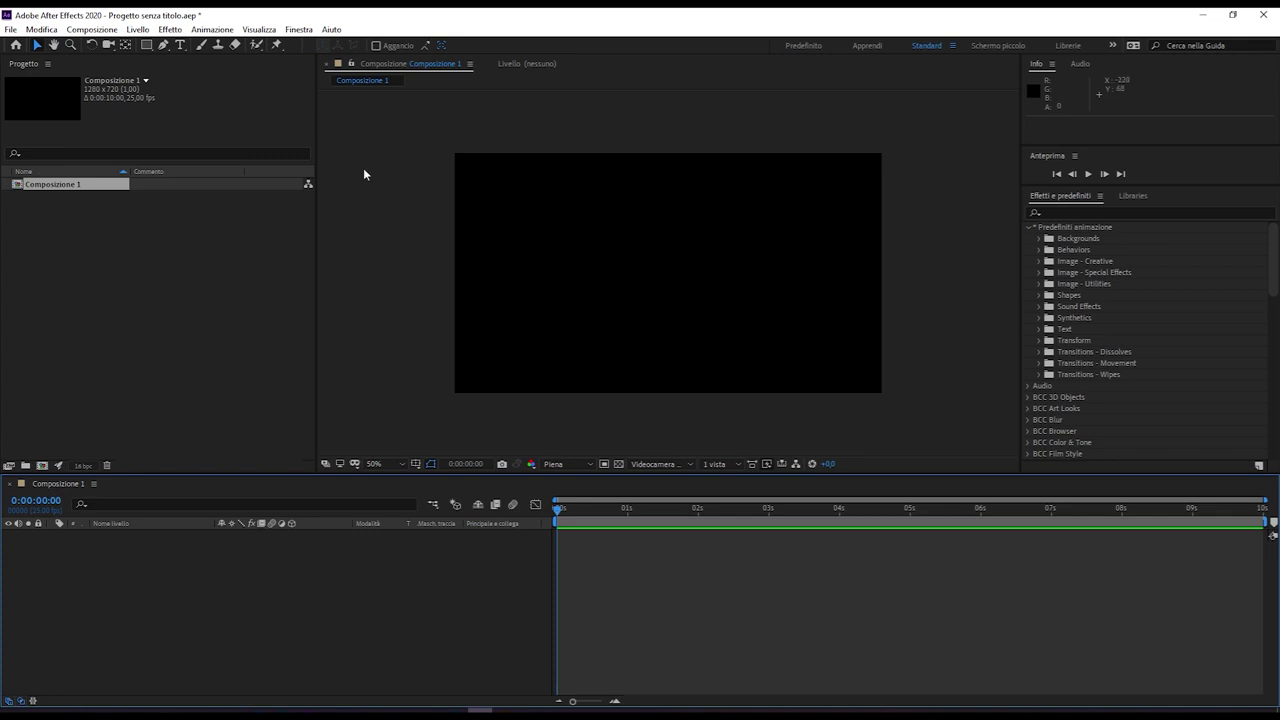
Close the project with File > Chiudi progetto, discarding changes with Non salvare
{"action": "left_click", "coordinate": [9, 30]}
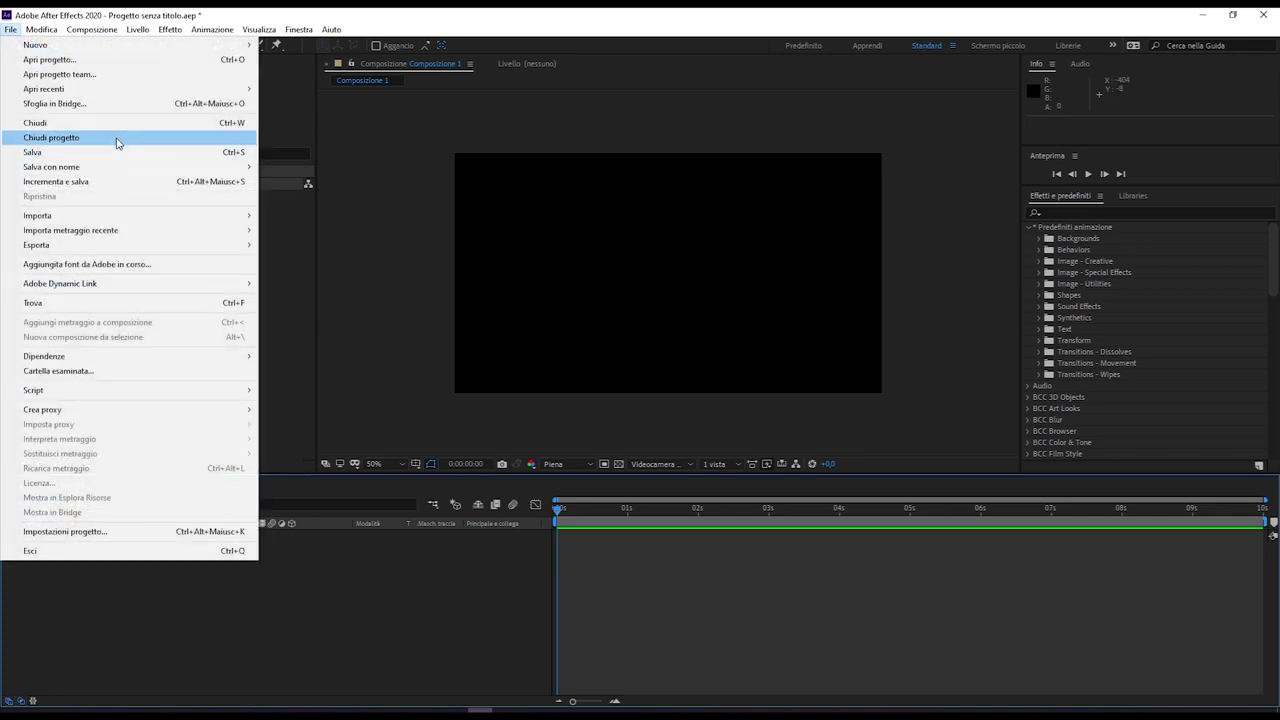
{"action": "left_click", "coordinate": [117, 140]}
{"action": "left_click", "coordinate": [700, 384]}
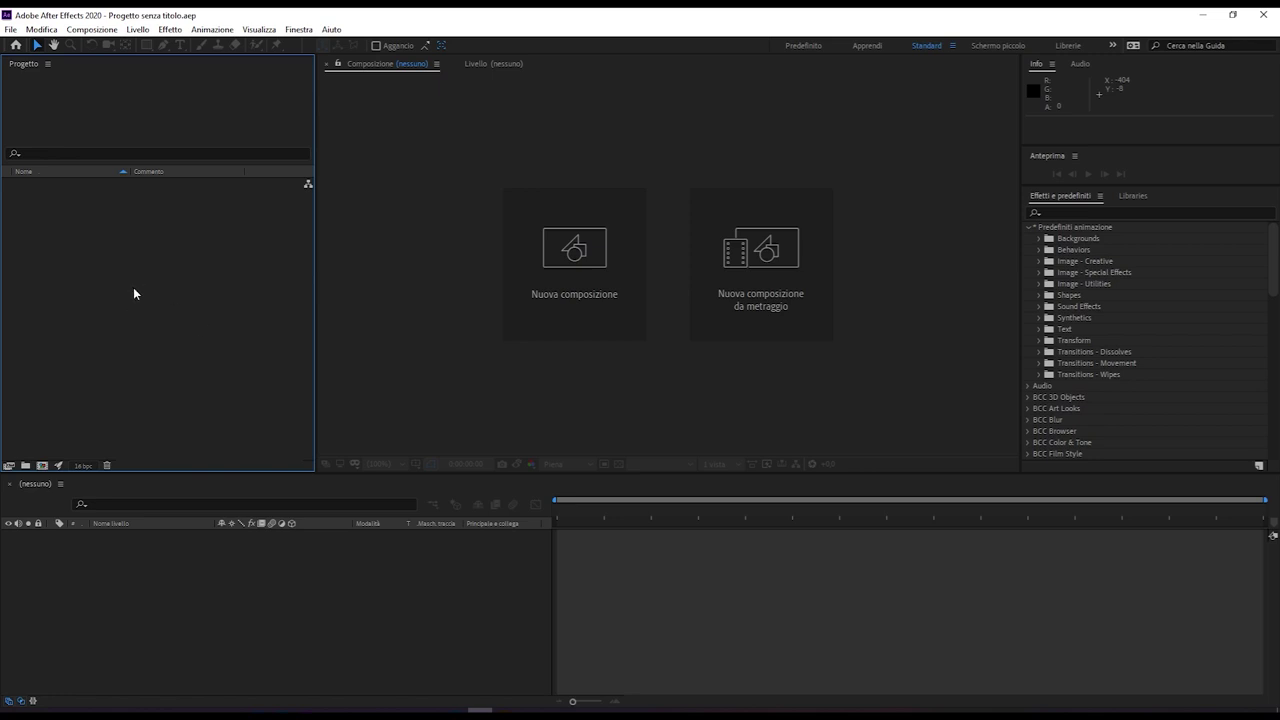
{"action": "left_click", "coordinate": [440, 630]}
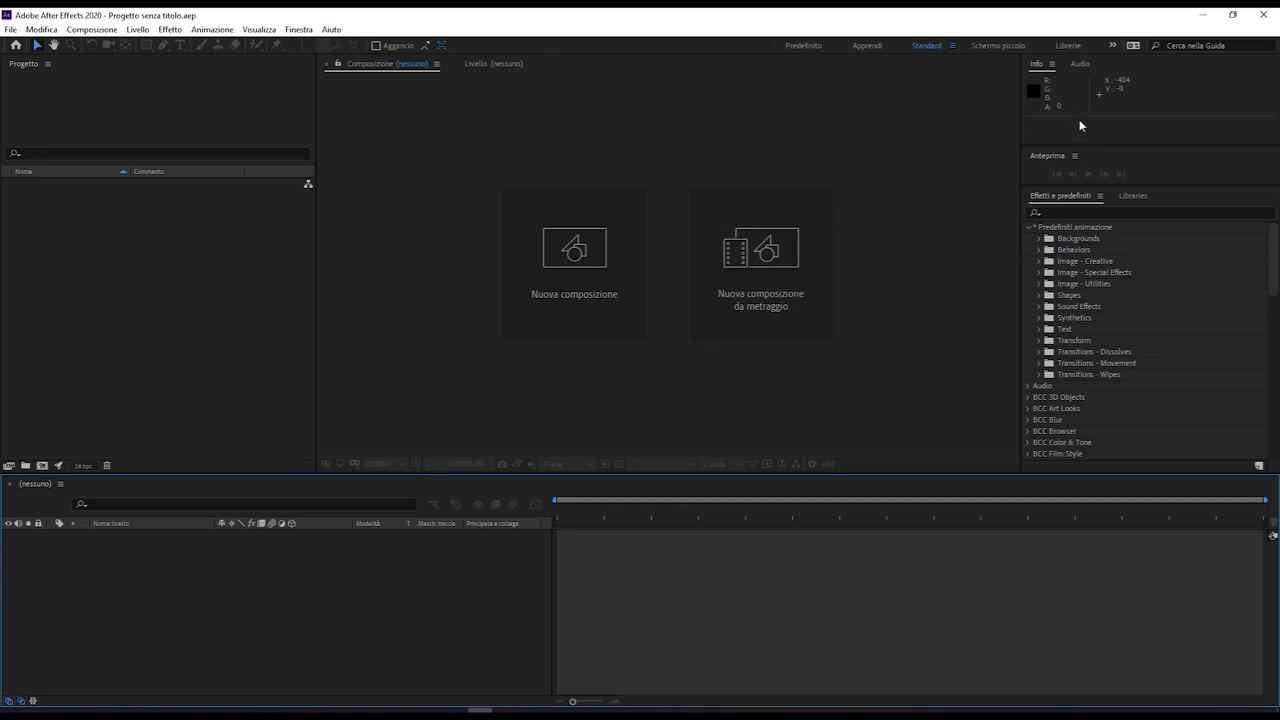
{"action": "left_click", "coordinate": [1067, 153]}
{"action": "scroll", "coordinate": [1050, 418], "scroll_direction": "down", "scroll_amount": 2}
{"action": "scroll", "coordinate": [1050, 418], "scroll_direction": "up", "scroll_amount": 2}
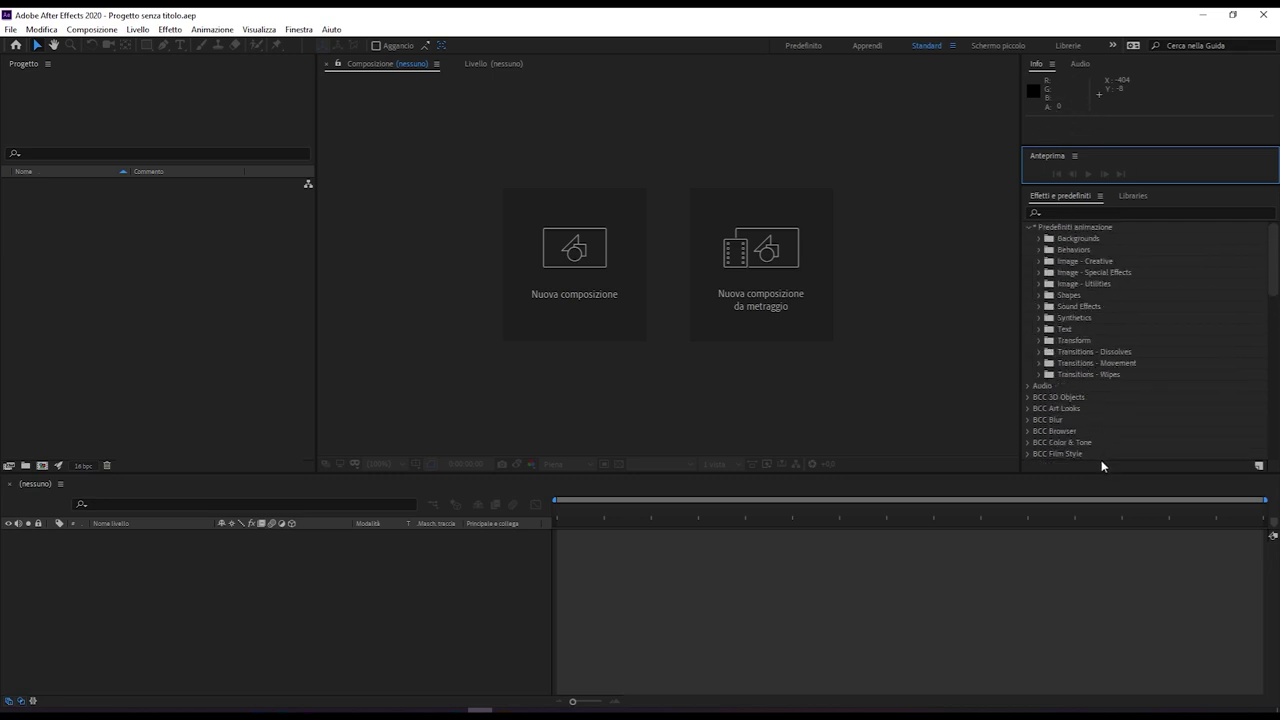
Narrow the side panels to widen the viewer and collapse the Predefiniti animazione folder
{"action": "left_click_drag", "start_coordinate": [1074, 472], "coordinate": [1075, 567]}
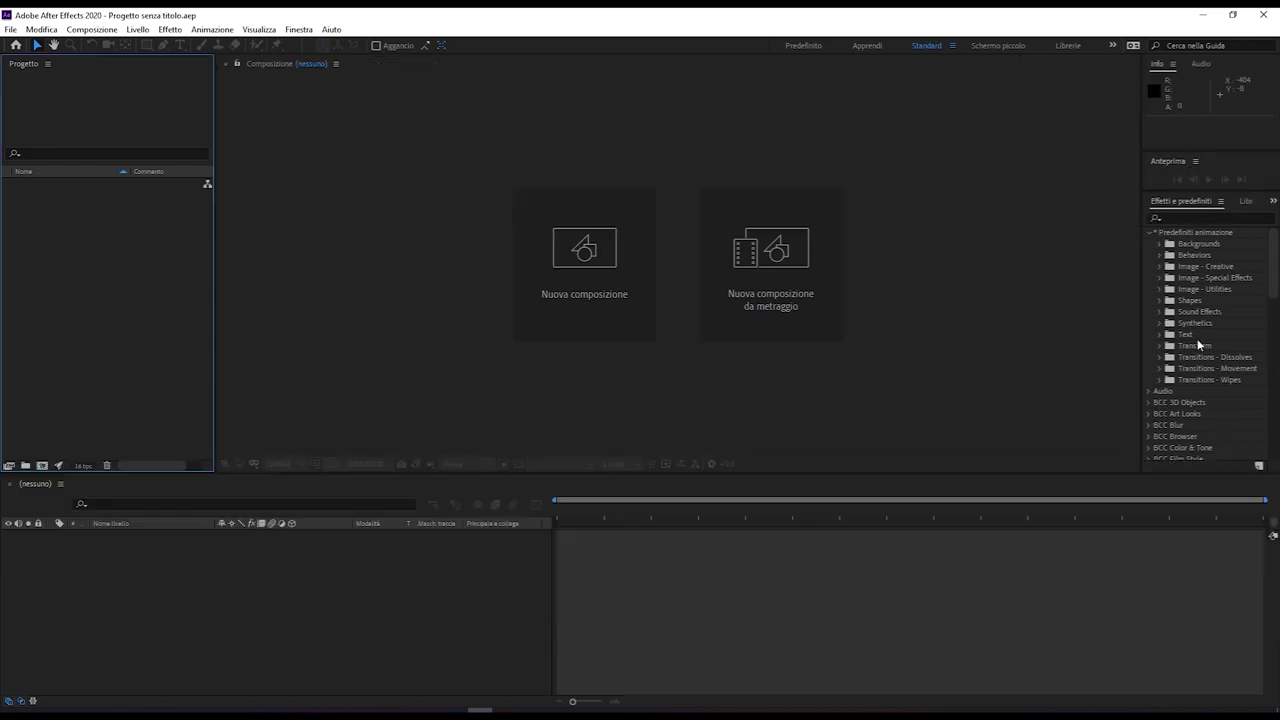
{"action": "scroll", "coordinate": [1194, 343], "scroll_direction": "down", "scroll_amount": 5}
{"action": "scroll", "coordinate": [1191, 342], "scroll_direction": "down", "scroll_amount": 5}
{"action": "scroll", "coordinate": [1191, 343], "scroll_direction": "down", "scroll_amount": 5}
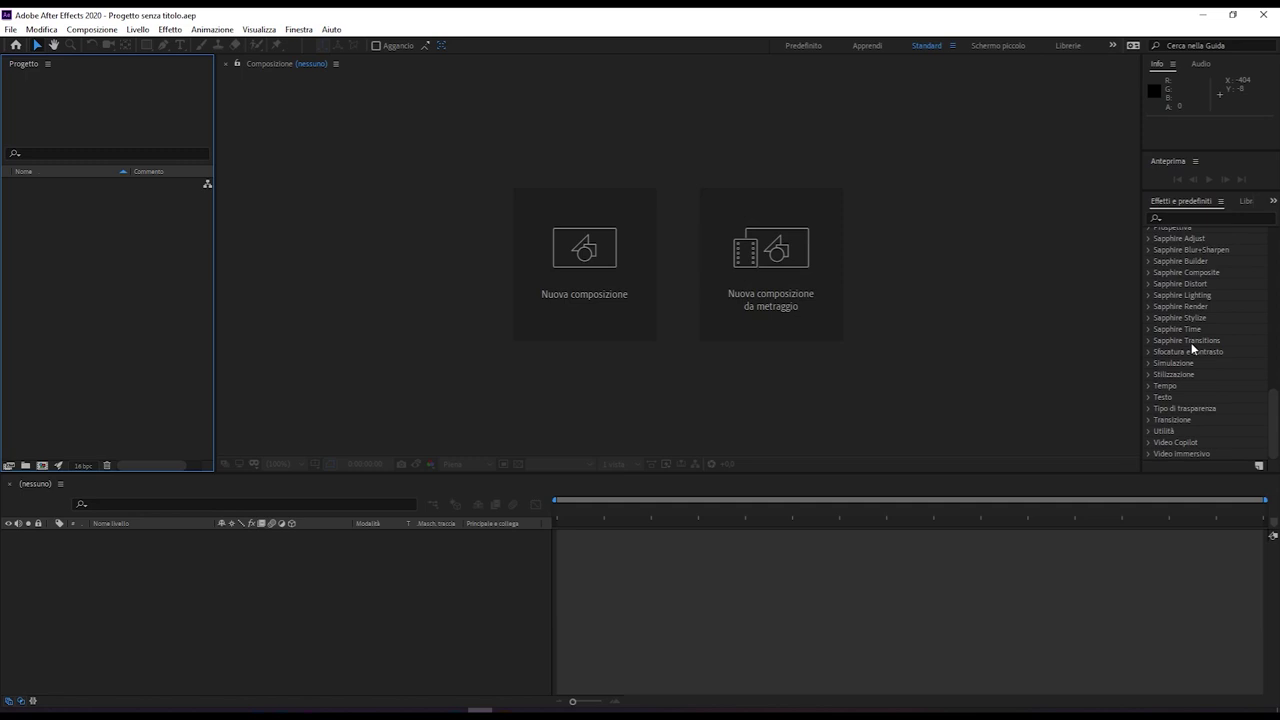
{"action": "scroll", "coordinate": [1190, 341], "scroll_direction": "up", "scroll_amount": 8}
{"action": "scroll", "coordinate": [1190, 341], "scroll_direction": "up", "scroll_amount": 7}
{"action": "left_click", "coordinate": [1154, 236]}
{"action": "left_click", "coordinate": [1150, 234]}
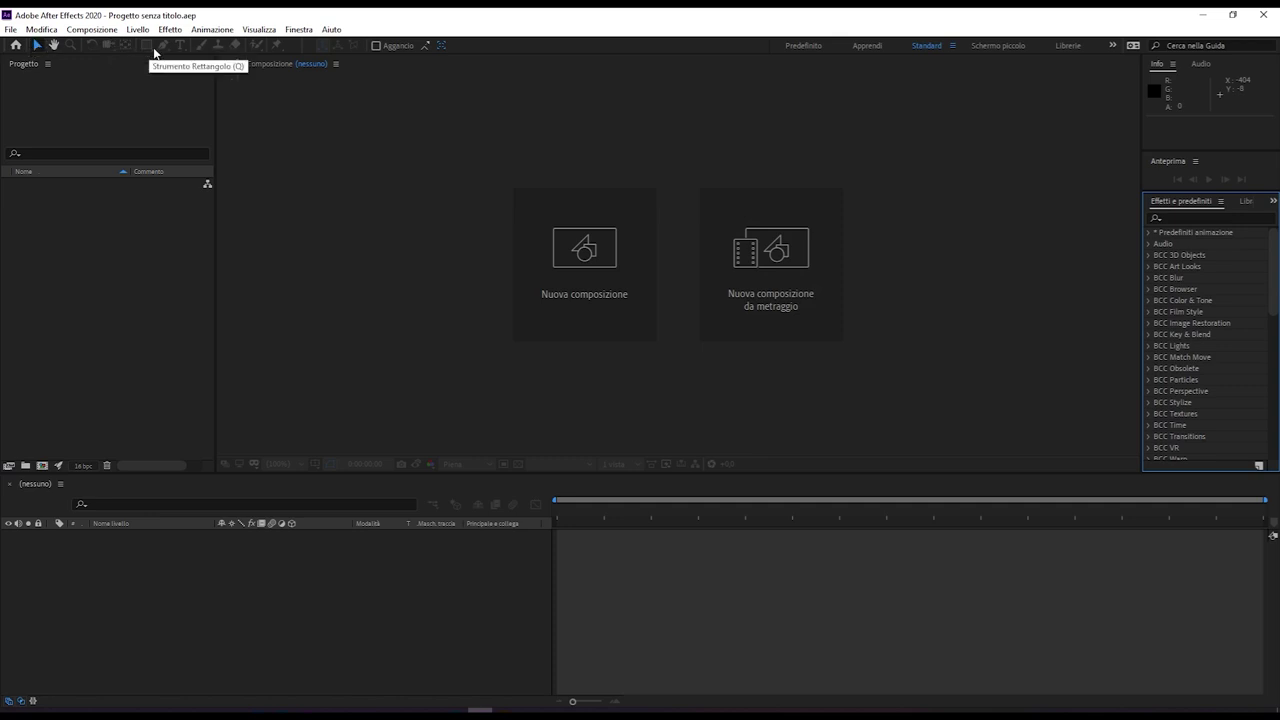
Create Composizione 1 with the default 1280x720, 10-second, 25 fps settings
{"action": "left_click", "coordinate": [560, 285]}
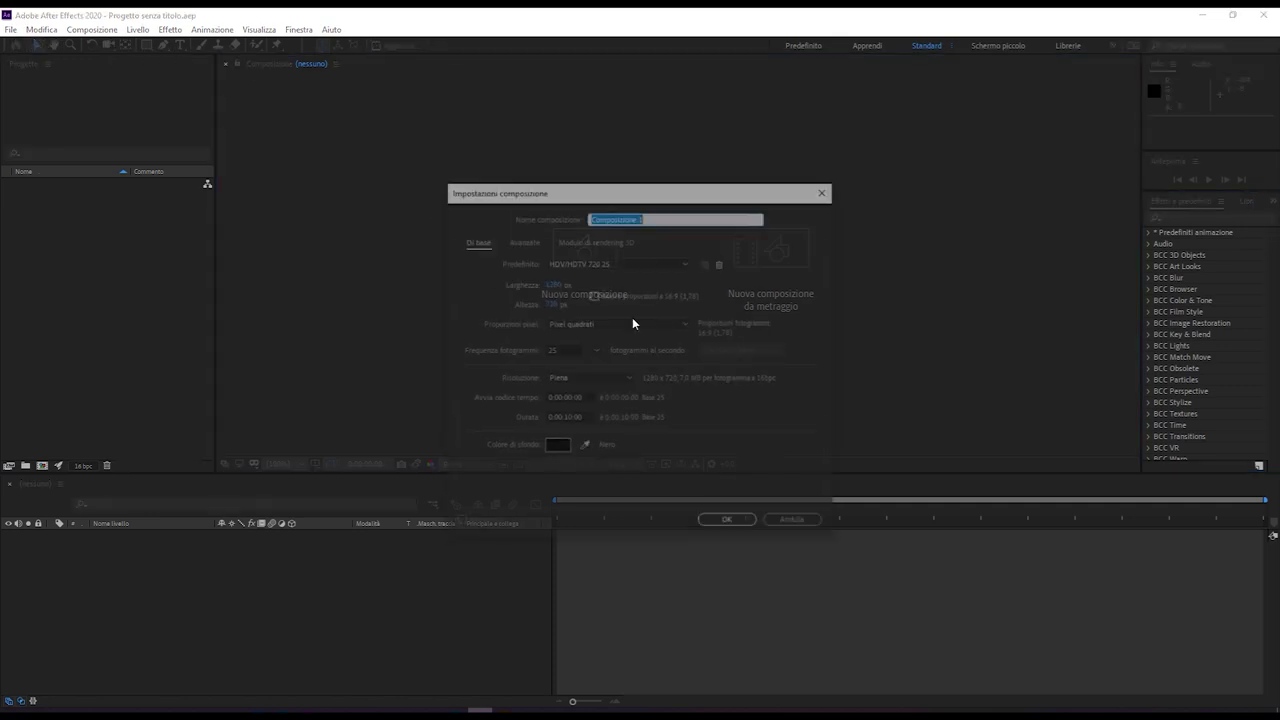
{"action": "left_click", "coordinate": [722, 521]}
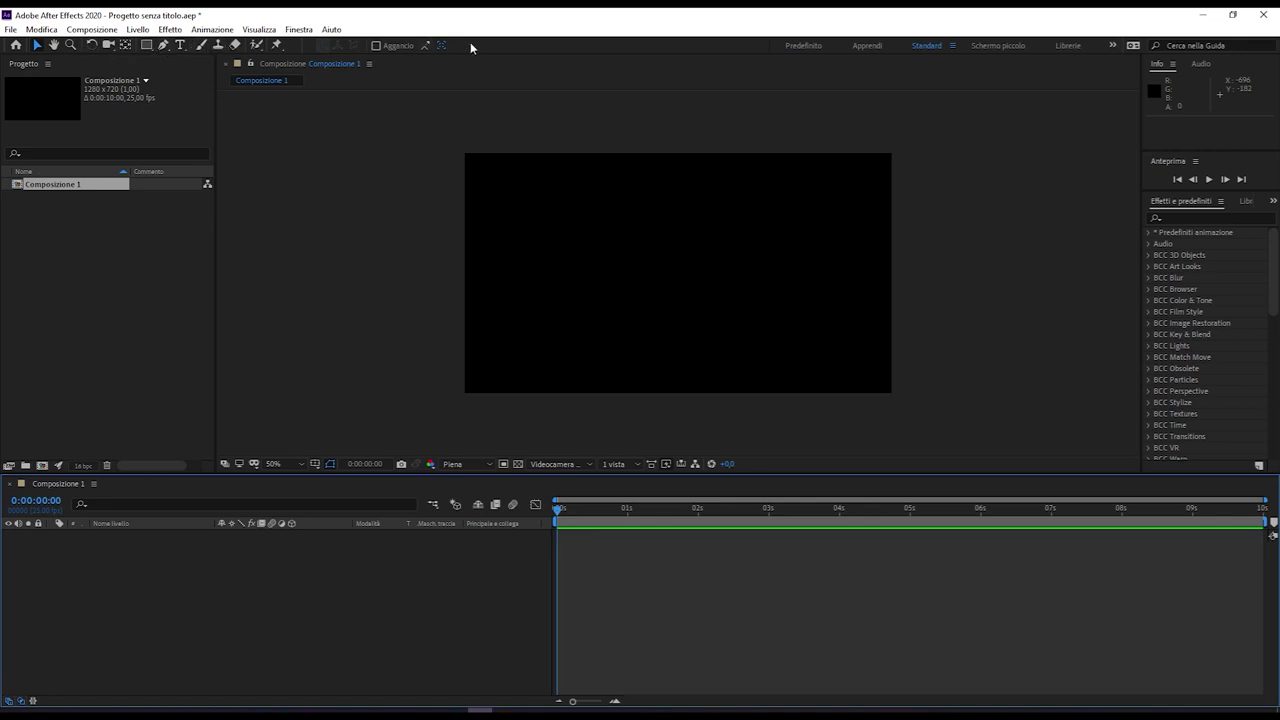
Try the Rectangle, Pen, Text, Brush, Eraser, Orbit Camera and Pan Behind tools, ending on Rectangle
{"action": "left_click", "coordinate": [146, 46]}
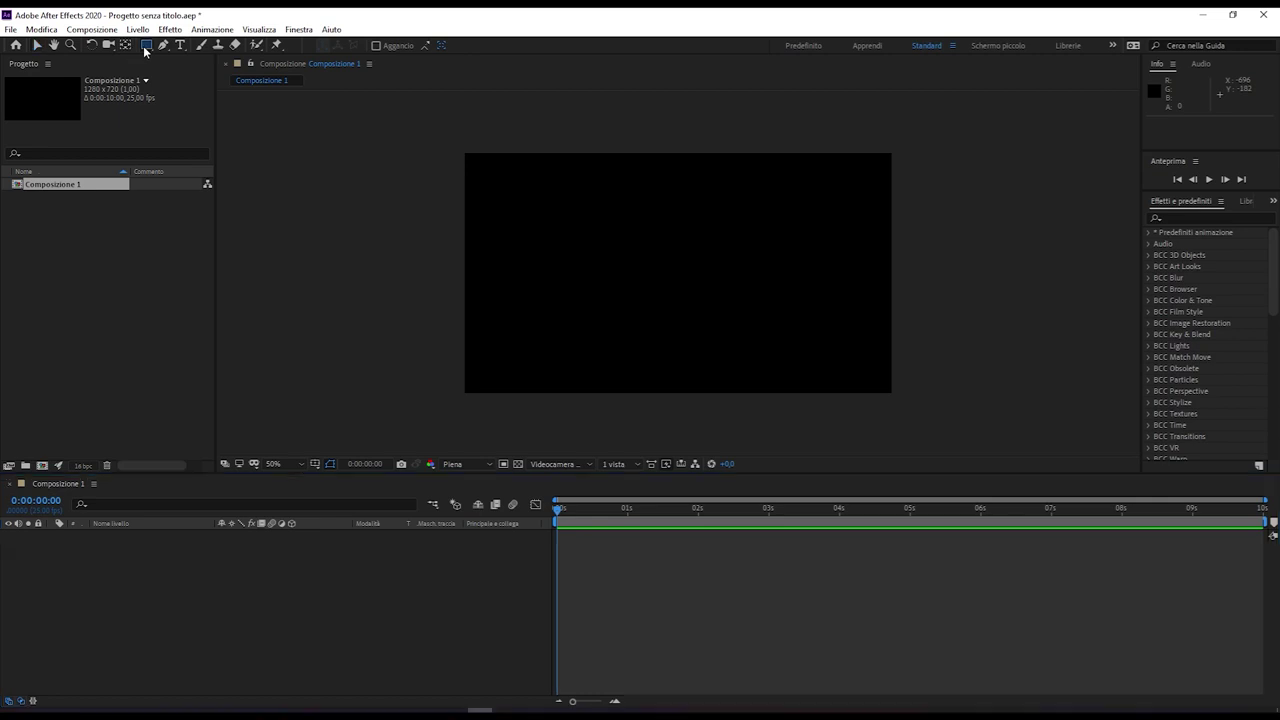
{"action": "left_click", "coordinate": [163, 45]}
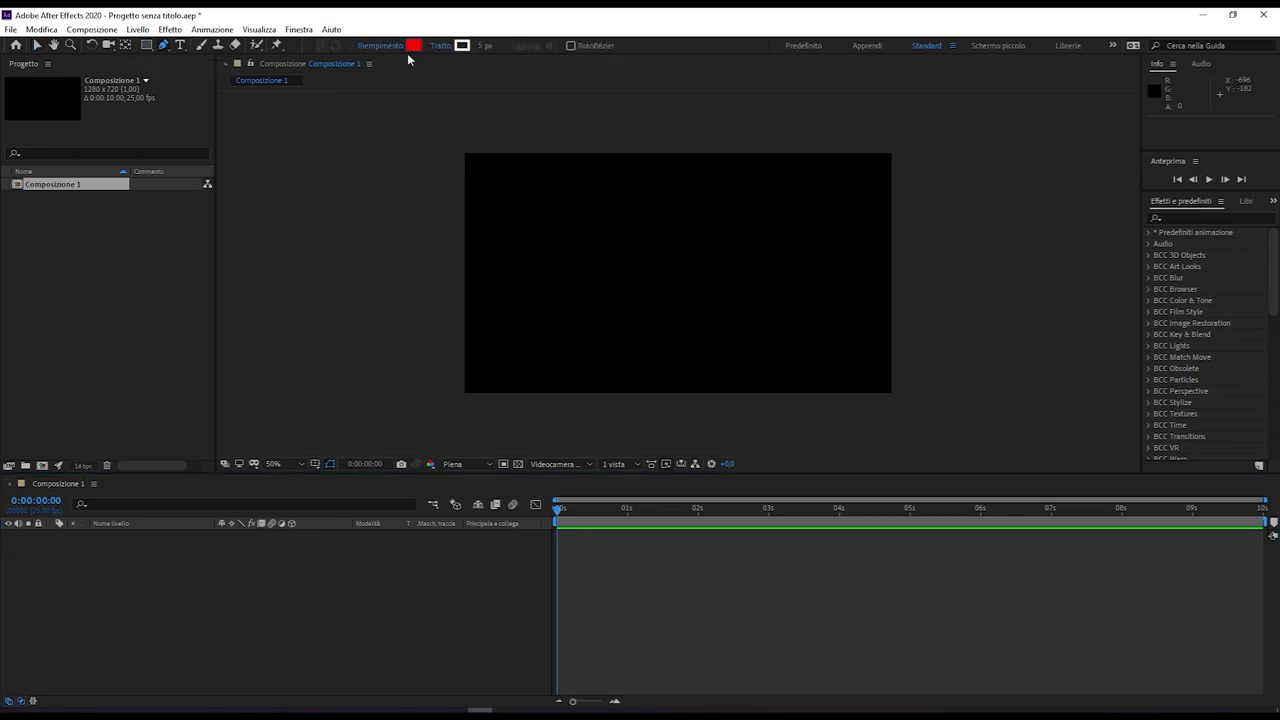
{"action": "left_click", "coordinate": [181, 46]}
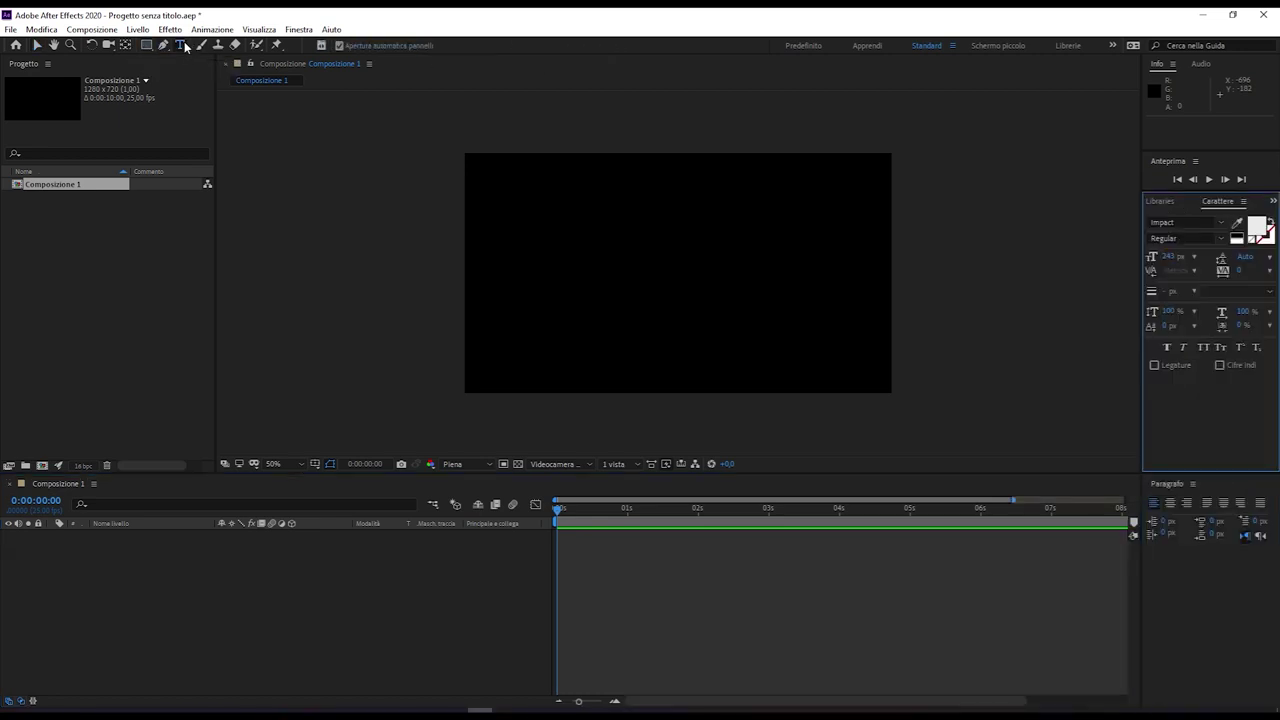
{"action": "left_click", "coordinate": [201, 47]}
{"action": "left_click", "coordinate": [230, 50]}
{"action": "left_click", "coordinate": [106, 46]}
{"action": "left_click", "coordinate": [130, 46]}
{"action": "left_click", "coordinate": [146, 45]}
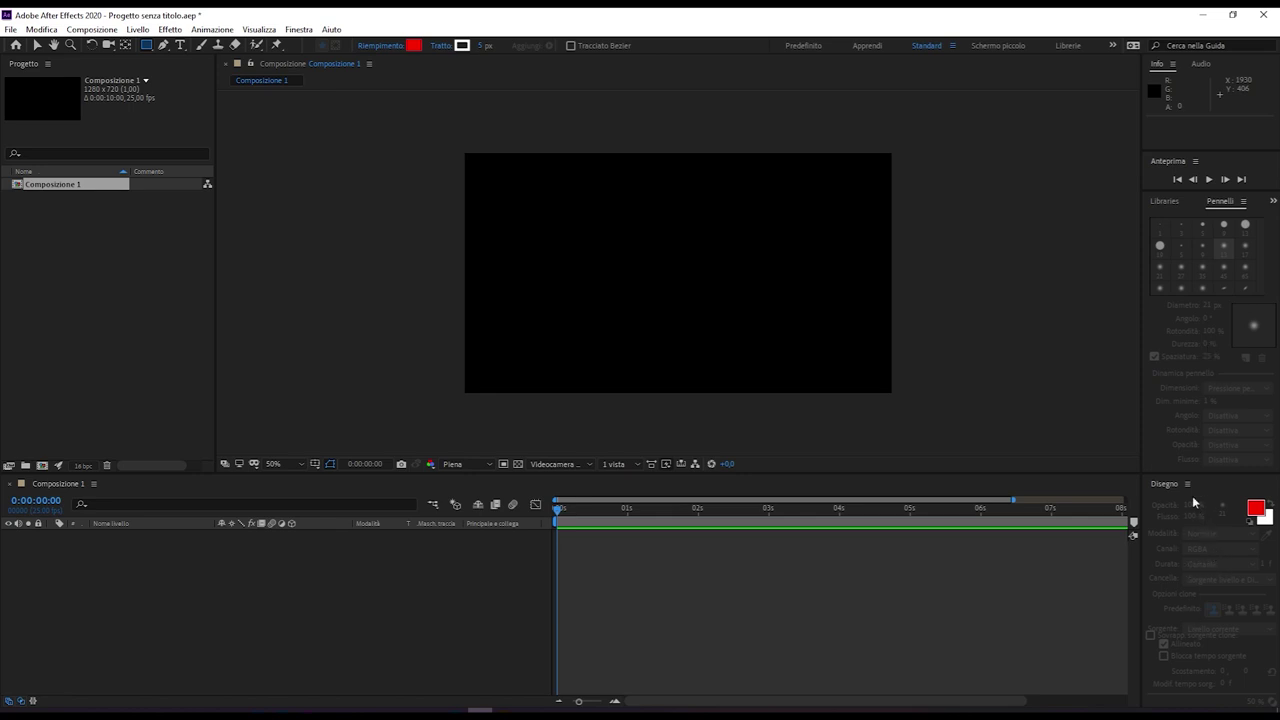
{"action": "left_click", "coordinate": [1204, 161]}
{"action": "left_click", "coordinate": [57, 481]}
{"action": "mouse_move", "coordinate": [48, 480]}
{"action": "left_mouse_down"}
{"action": "mouse_move", "coordinate": [42, 490]}
{"action": "mouse_move", "coordinate": [1133, 120]}
{"action": "mouse_move", "coordinate": [566, 102]}
{"action": "mouse_move", "coordinate": [589, 440]}
{"action": "mouse_move", "coordinate": [335, 457]}
{"action": "left_mouse_up"}
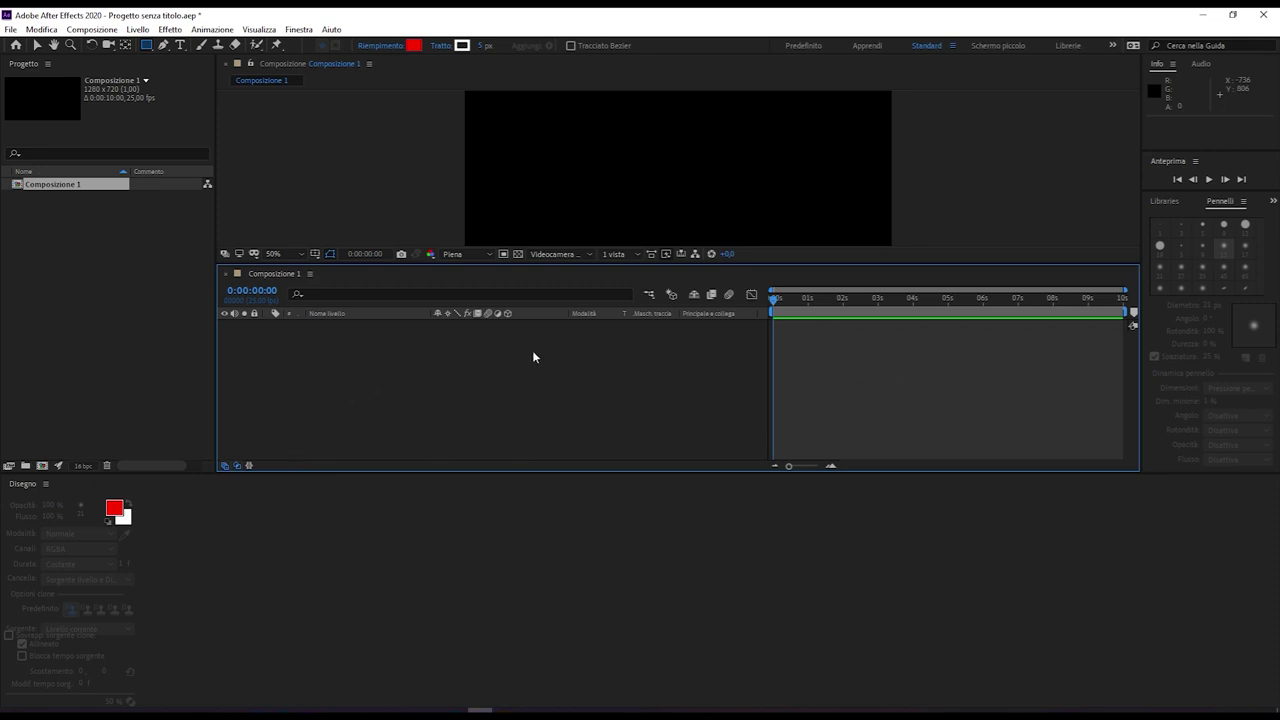
{"action": "left_click_drag", "start_coordinate": [268, 278], "coordinate": [16, 550]}
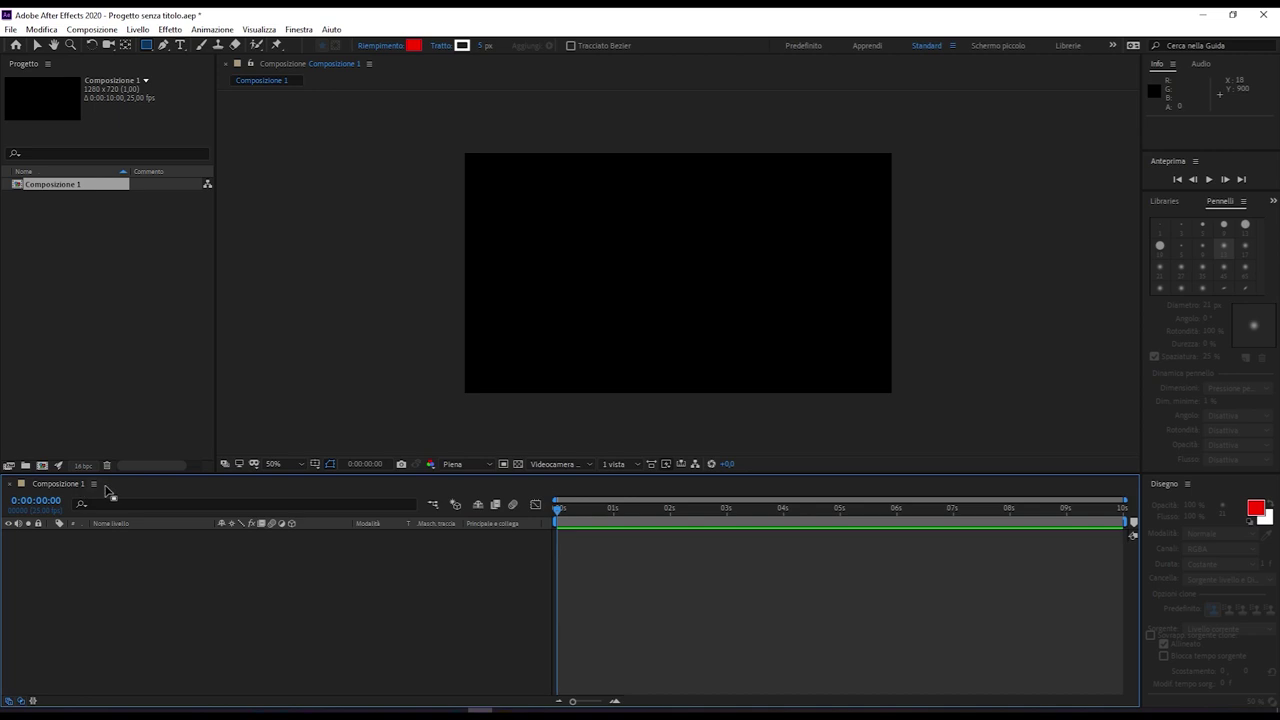
Undock the Composizione 1 timeline with Disancora pannello and move the floating window upward
{"action": "left_click", "coordinate": [94, 485]}
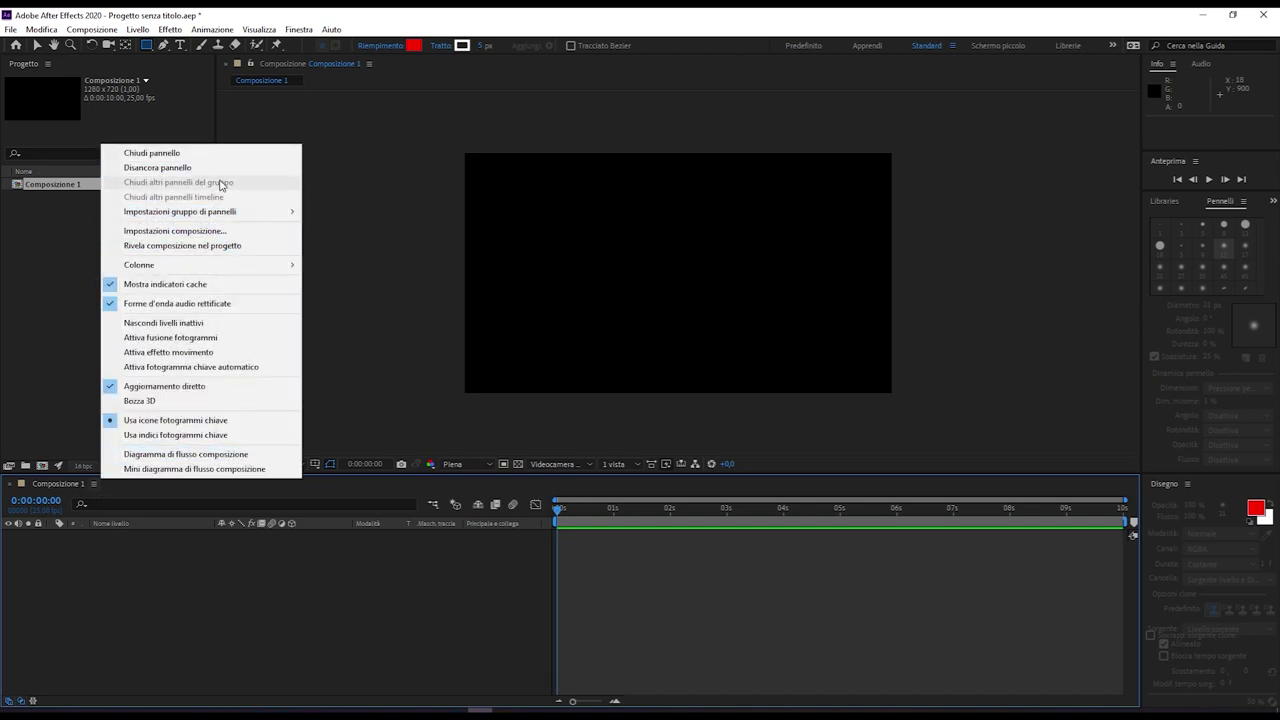
{"action": "left_click", "coordinate": [220, 170]}
{"action": "mouse_move", "coordinate": [377, 474]}
{"action": "left_mouse_down"}
{"action": "mouse_move", "coordinate": [421, 168]}
{"action": "mouse_move", "coordinate": [397, 208]}
{"action": "mouse_move", "coordinate": [446, 67]}
{"action": "mouse_move", "coordinate": [479, 312]}
{"action": "mouse_move", "coordinate": [522, 309]}
{"action": "left_mouse_up"}
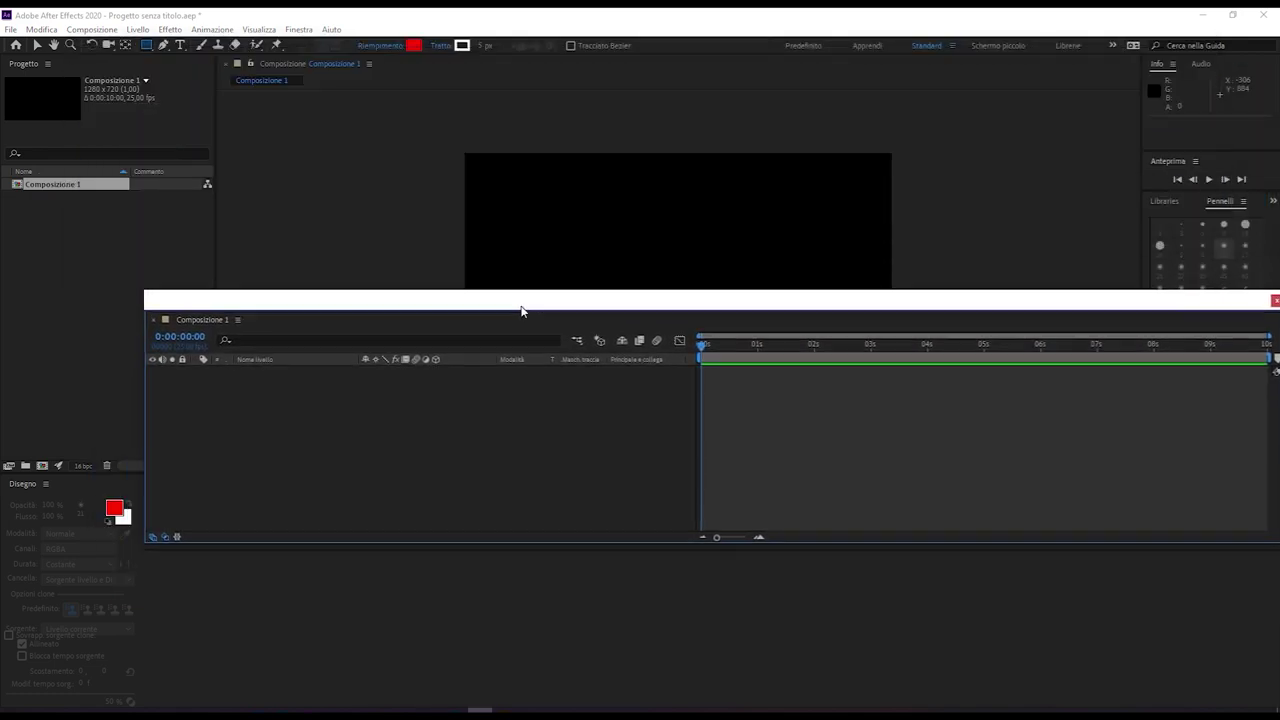
Dock the floating Composizione 1 timeline back into the bottom of the main layout
{"action": "left_click", "coordinate": [238, 318]}
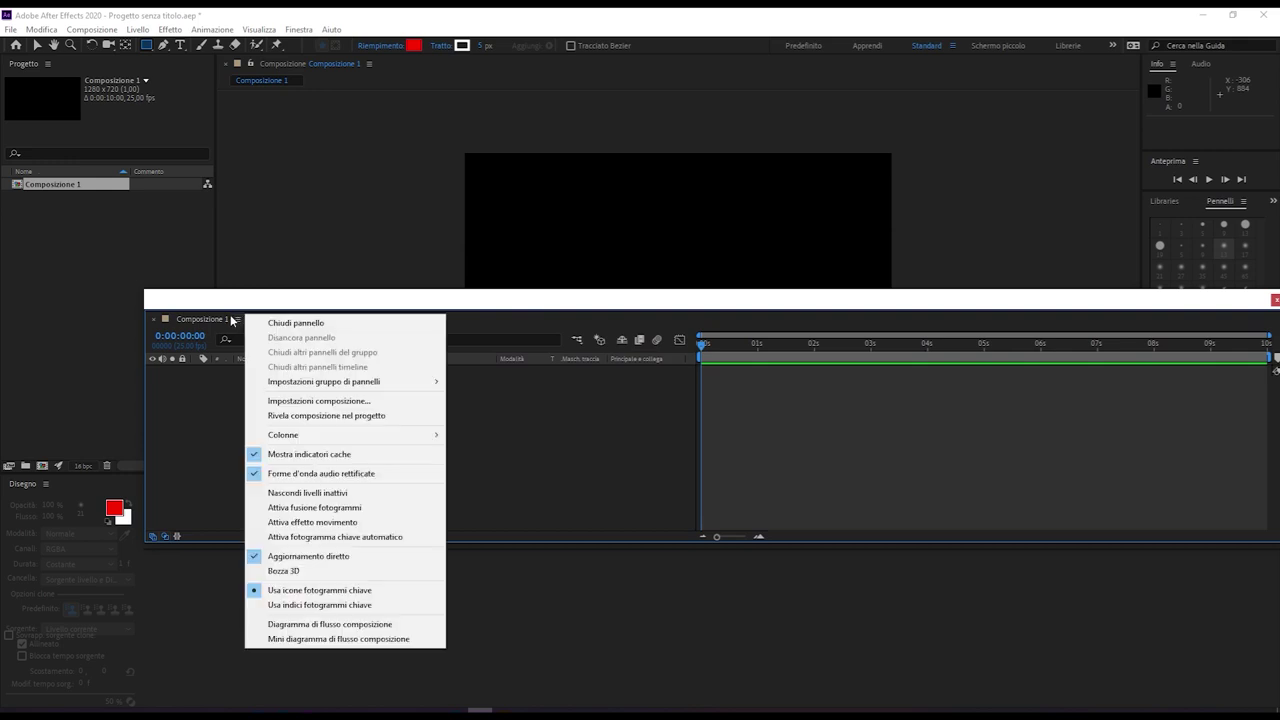
{"action": "left_click", "coordinate": [191, 325]}
{"action": "mouse_move", "coordinate": [192, 319]}
{"action": "left_mouse_down"}
{"action": "mouse_move", "coordinate": [195, 655]}
{"action": "mouse_move", "coordinate": [29, 591]}
{"action": "left_mouse_up"}
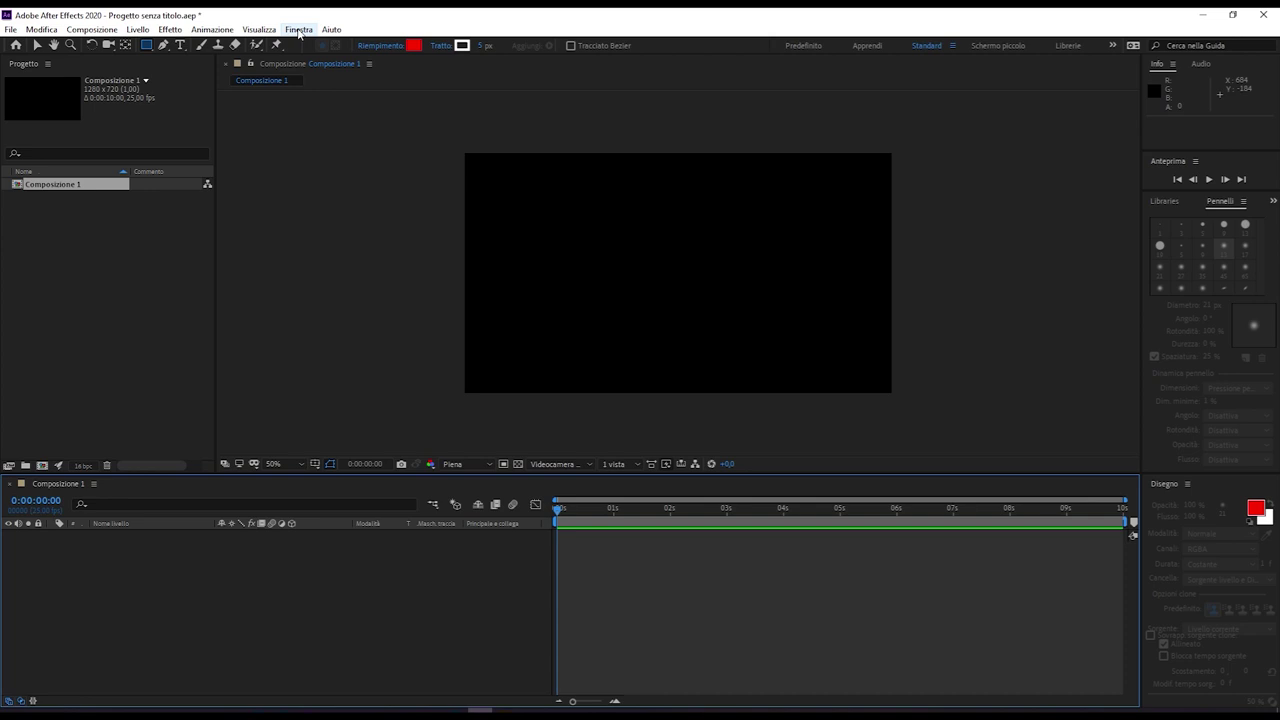
Show the Character panel via Finestra > Carattere
{"action": "left_click", "coordinate": [298, 31]}
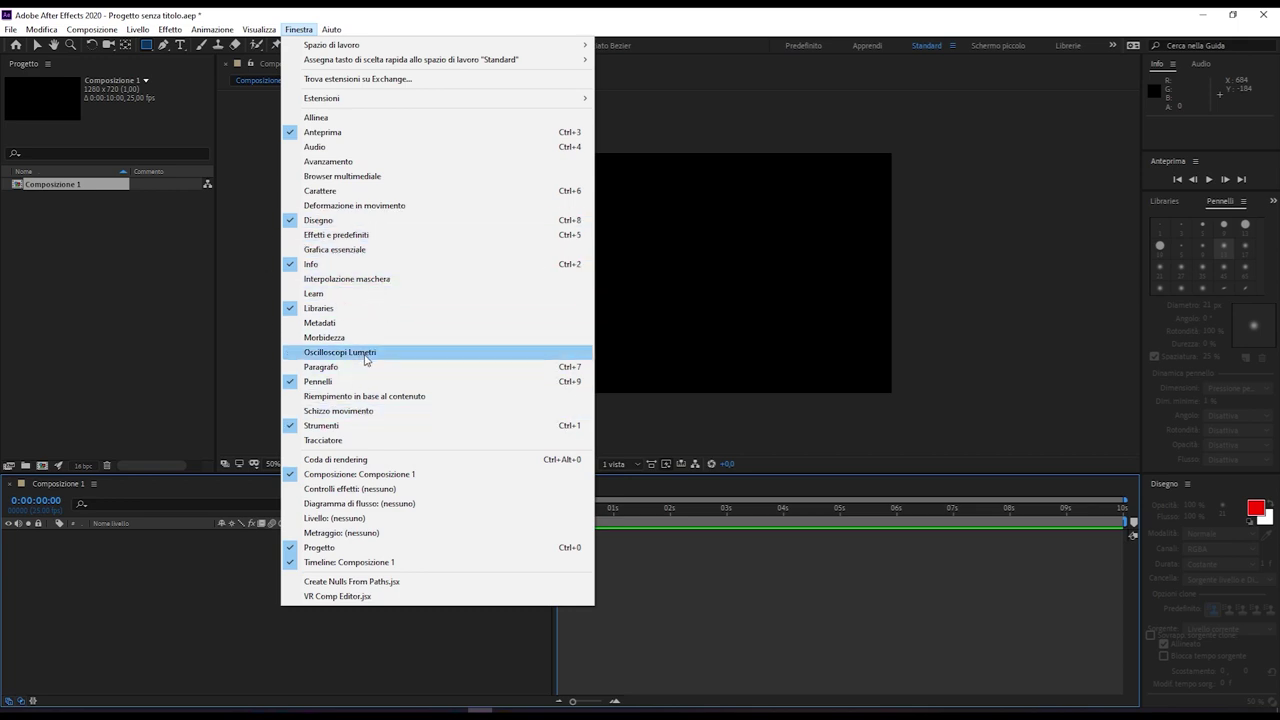
{"action": "left_click", "coordinate": [382, 193]}
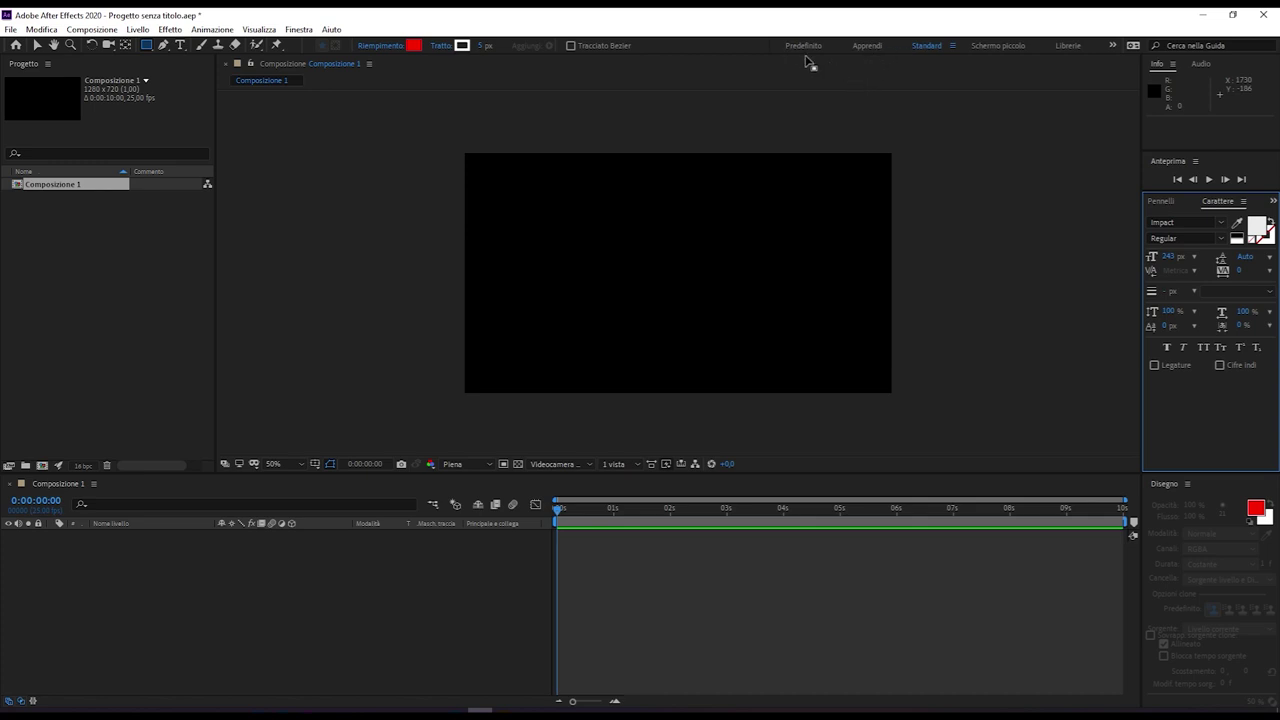
Switch to the Schermo piccolo workspace, then to the Predefinito workspace
{"action": "left_click", "coordinate": [991, 48]}
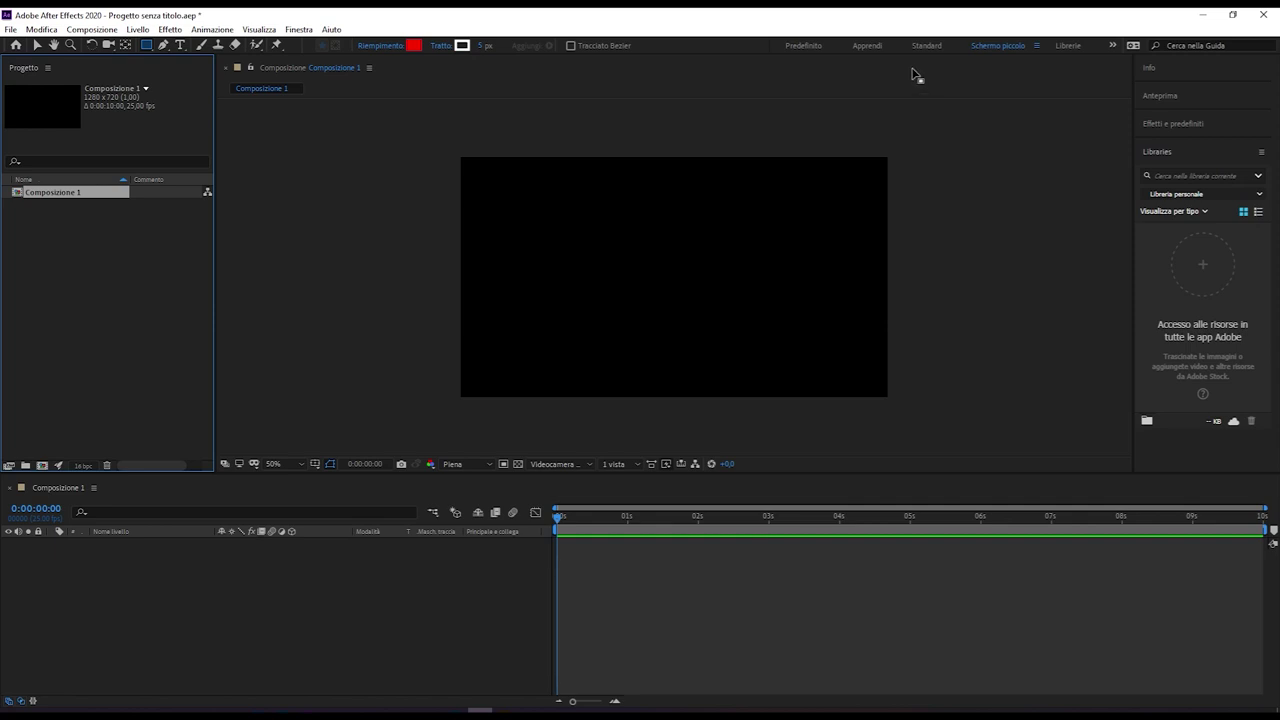
{"action": "left_click", "coordinate": [803, 47]}
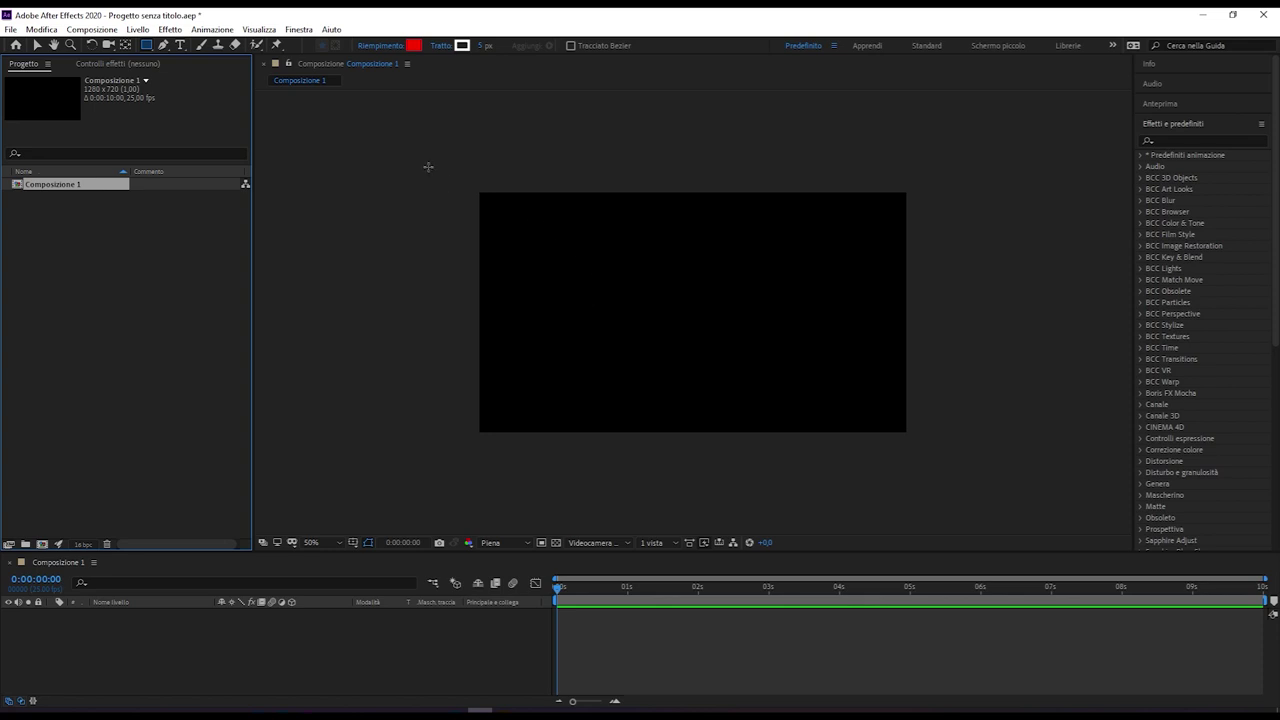
Switch to the Colore workspace and make the Lumetri Scopes panel active
{"action": "left_click", "coordinate": [300, 29]}
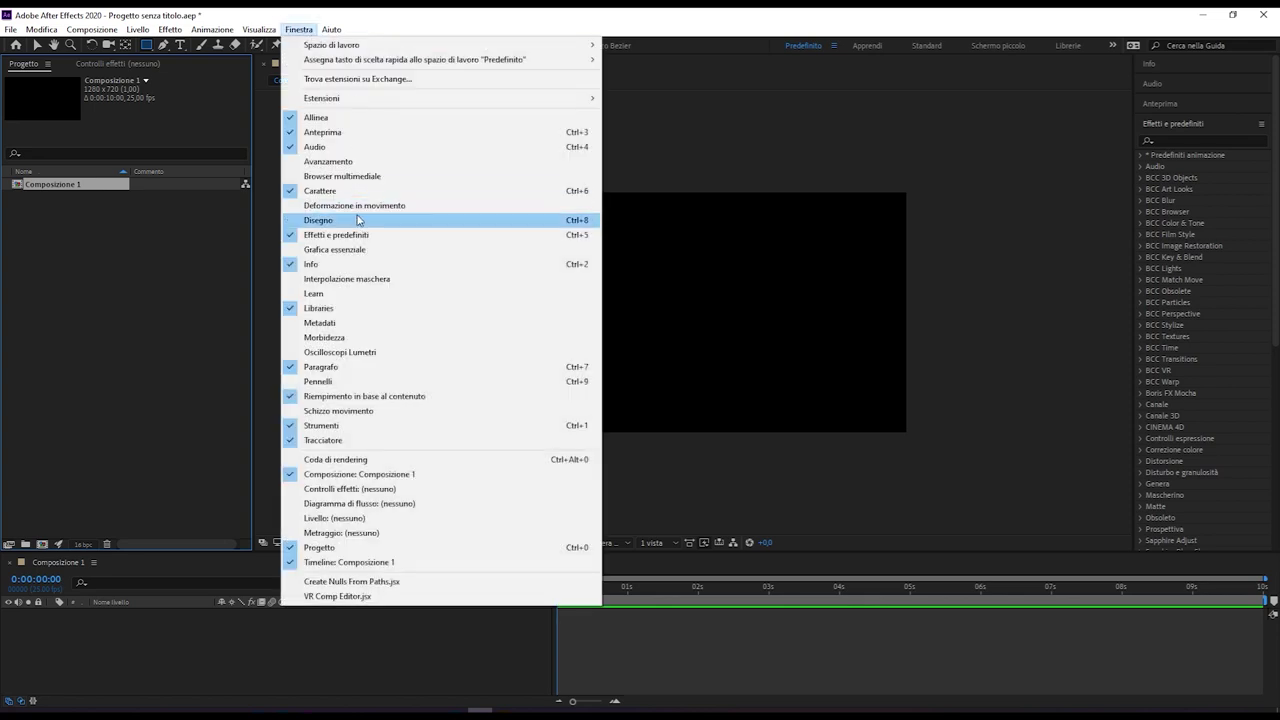
{"action": "mouse_move", "coordinate": [297, 47]}
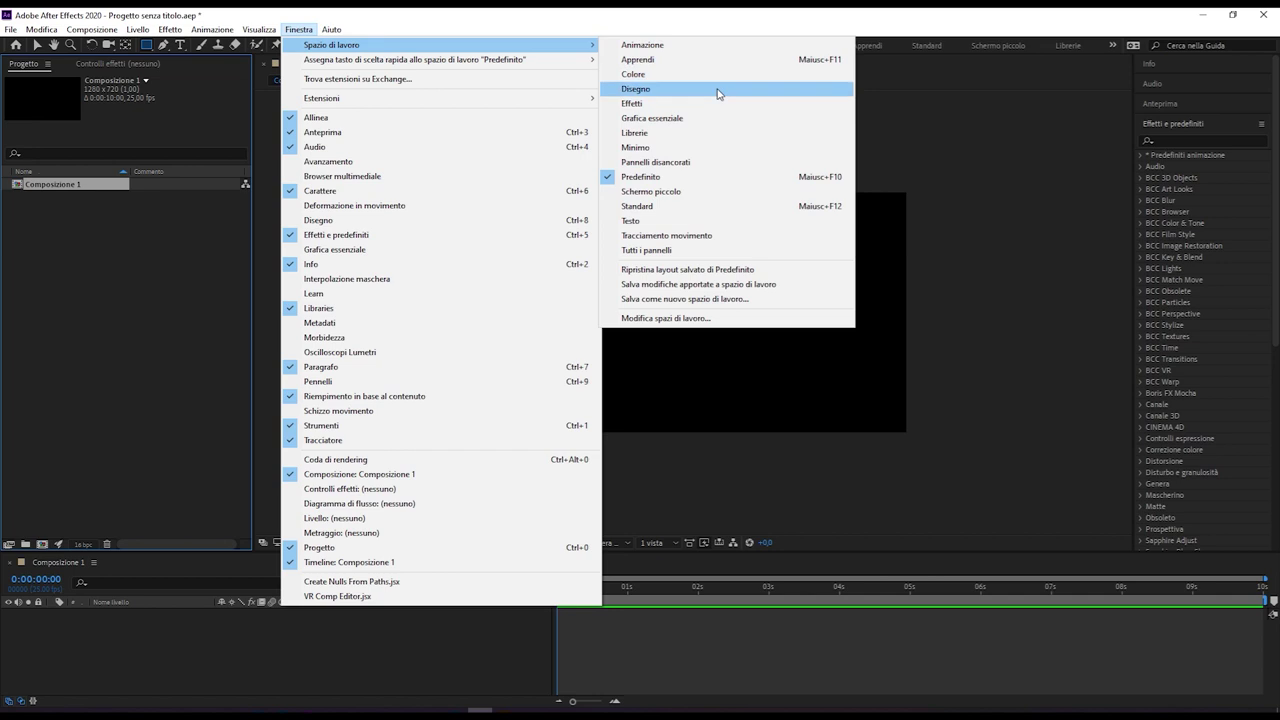
{"action": "left_click", "coordinate": [652, 76]}
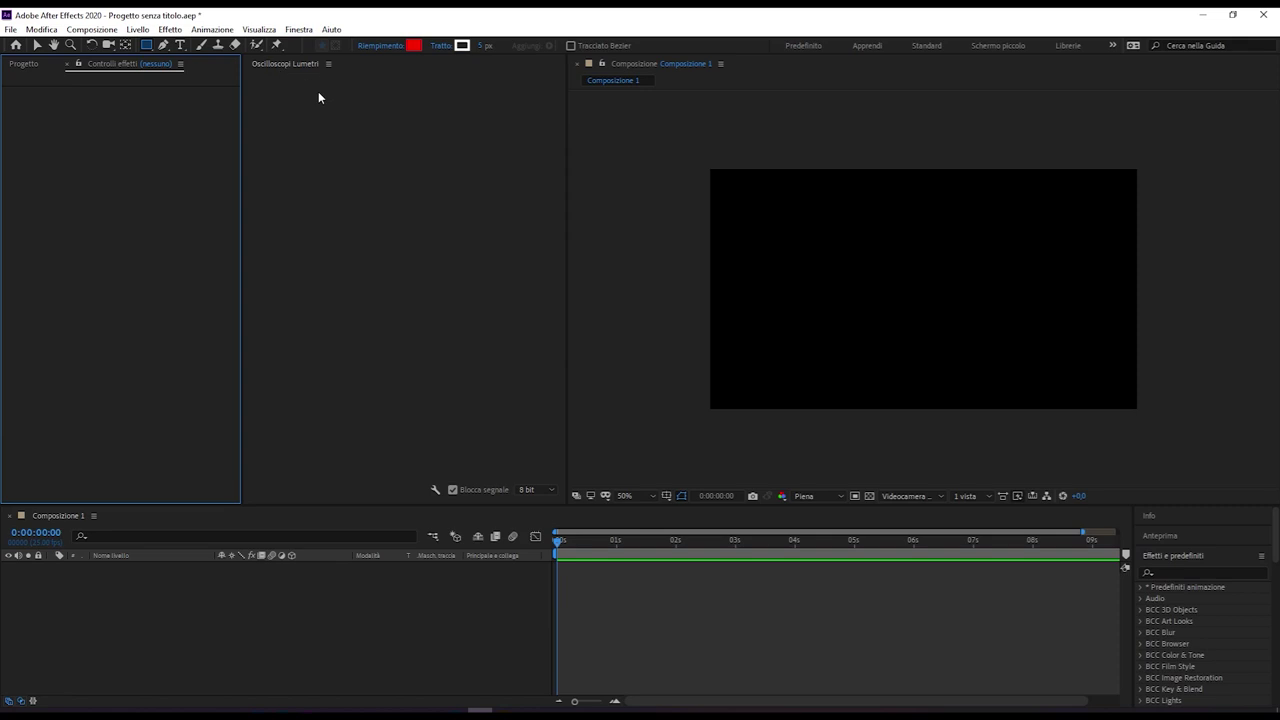
{"action": "left_click", "coordinate": [331, 148]}
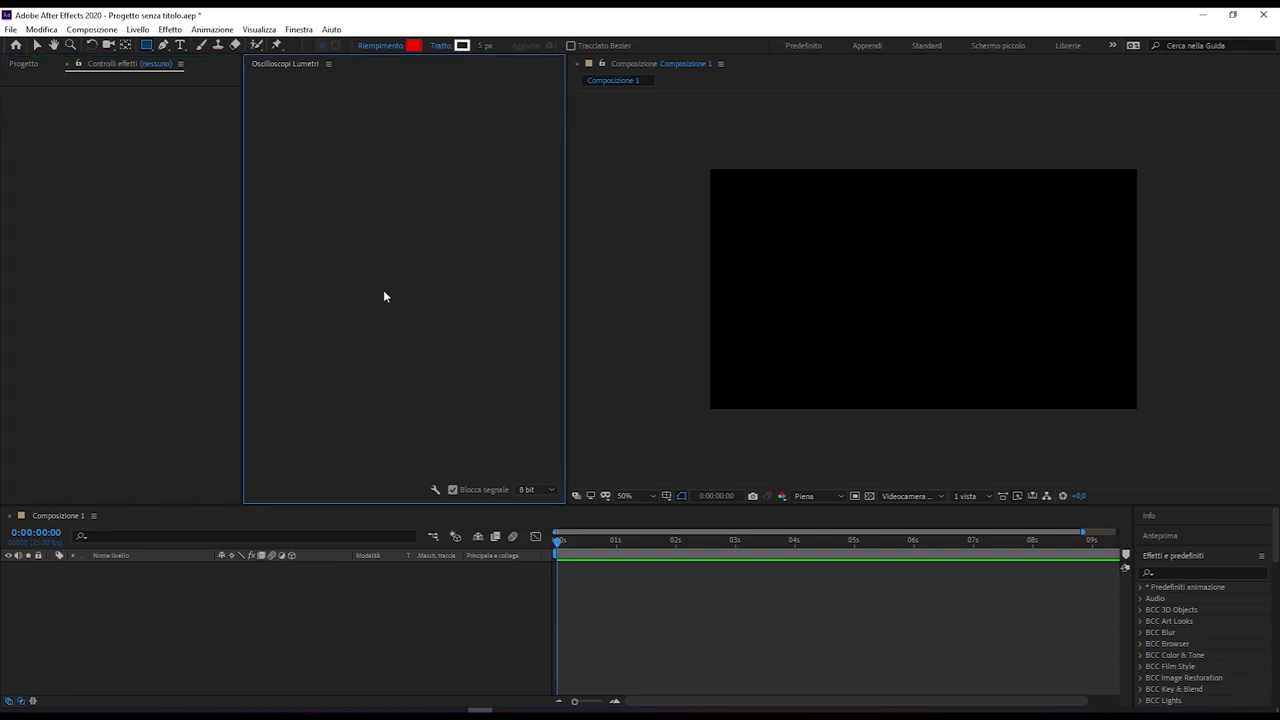
Switch to the Animazione workspace through Finestra > Spazio di lavoro
{"action": "left_click", "coordinate": [299, 31]}
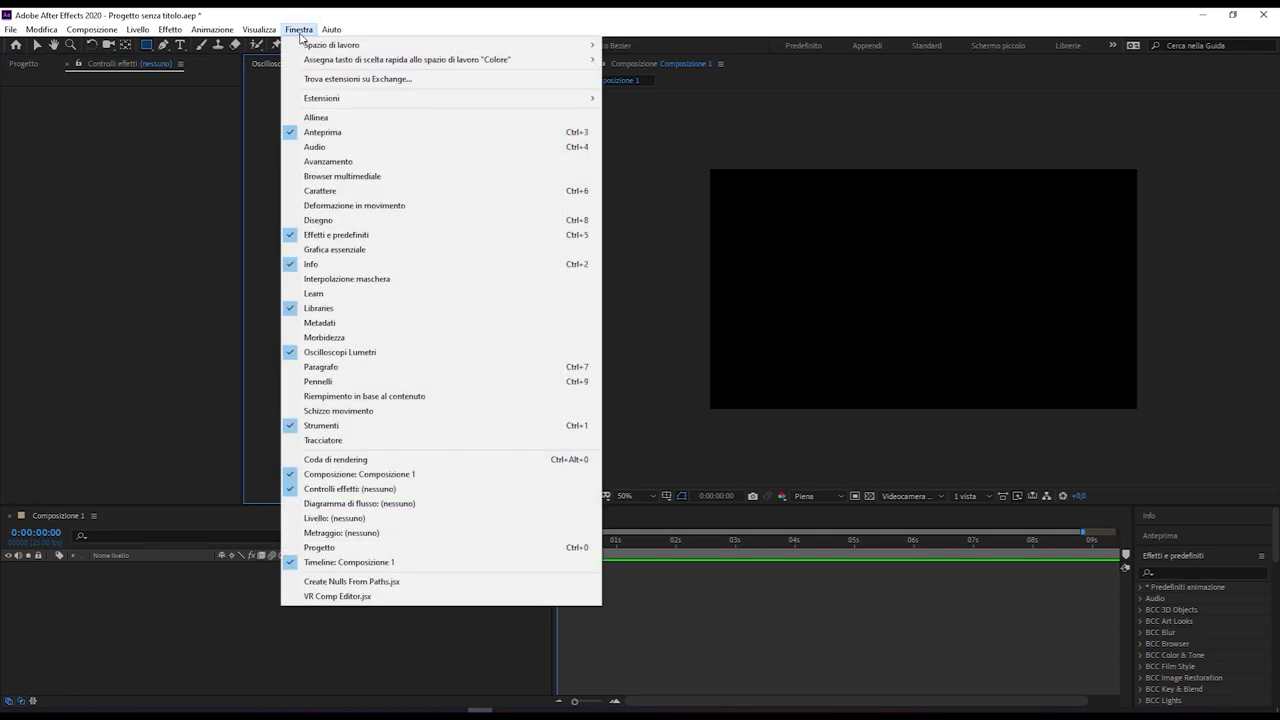
{"action": "mouse_move", "coordinate": [447, 49]}
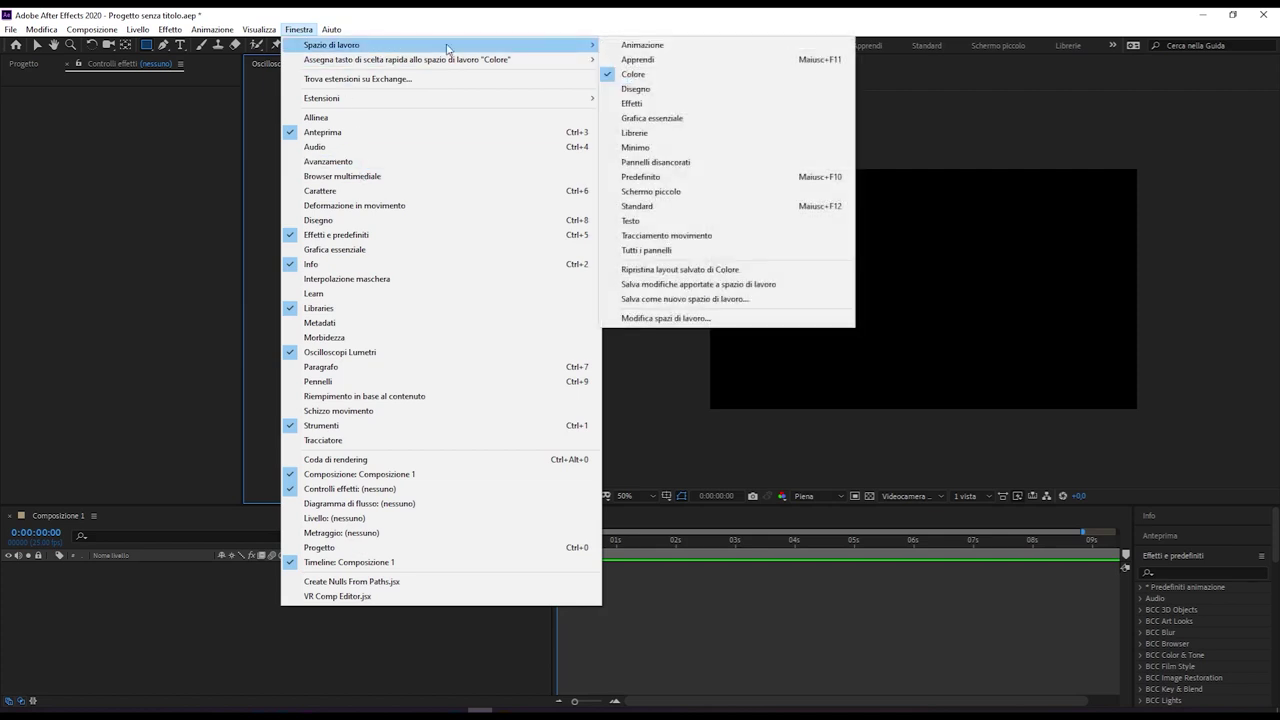
{"action": "left_click", "coordinate": [727, 45]}
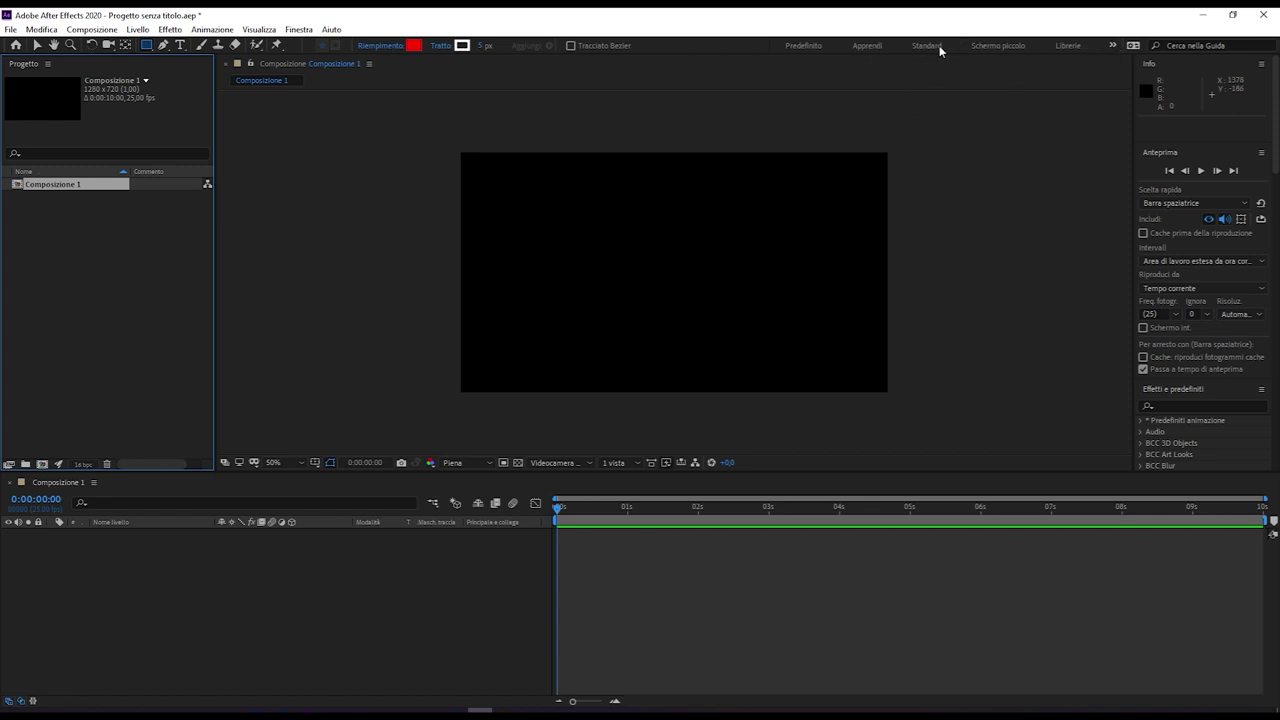
Switch to the Standard workspace and dock the Pennelli panel into the composition group
{"action": "left_click", "coordinate": [1113, 46]}
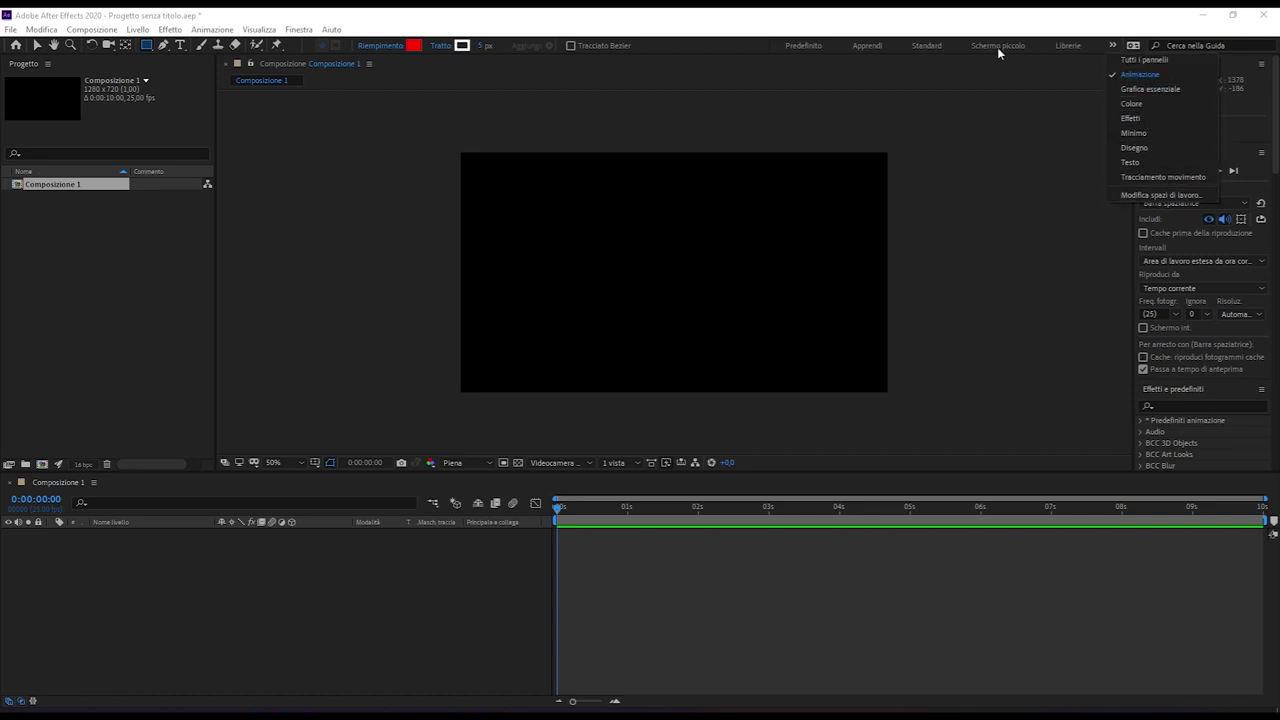
{"action": "left_click", "coordinate": [927, 47]}
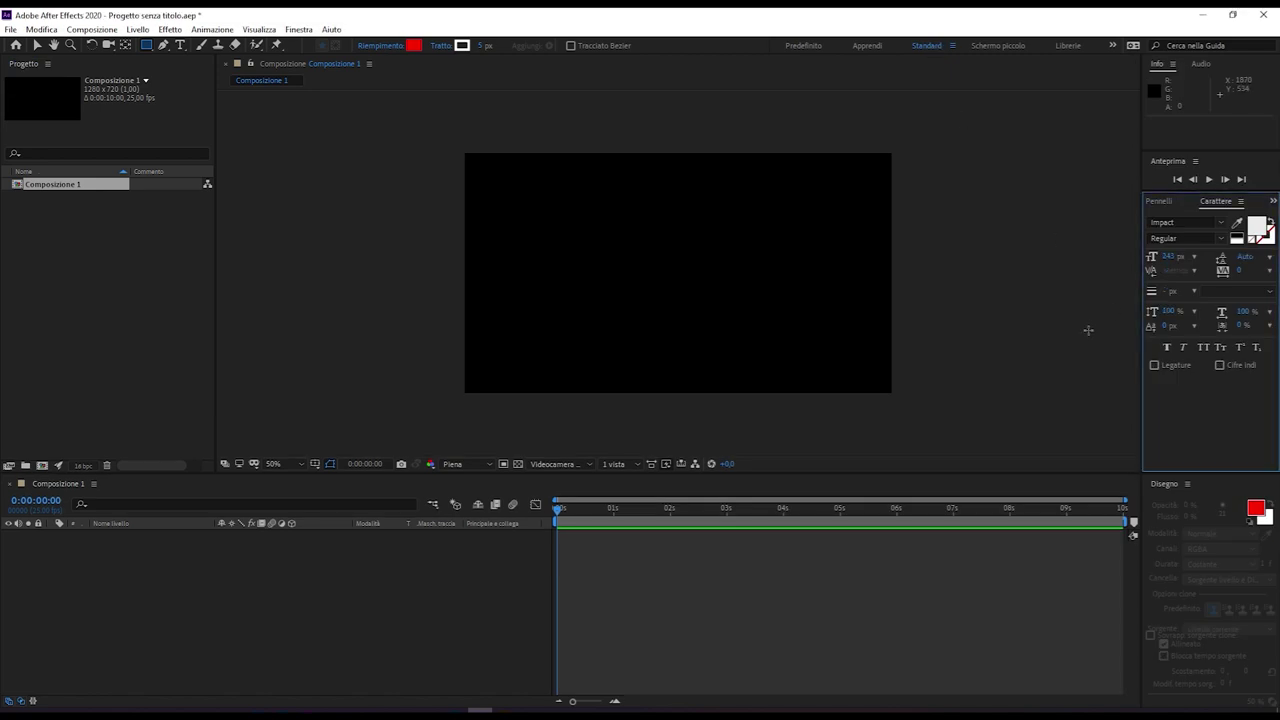
{"action": "left_click_drag", "start_coordinate": [1160, 201], "coordinate": [563, 245]}
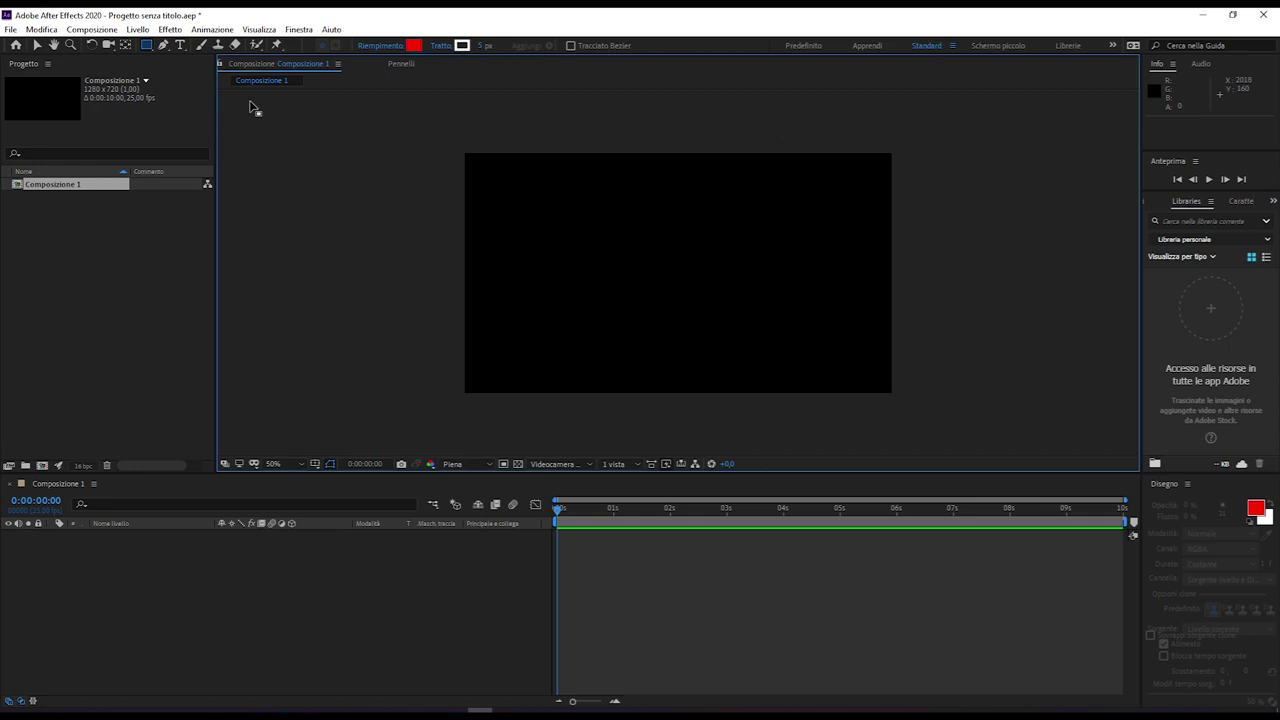
Move the composition viewer into the left column and the Paint panel beside the timeline
{"action": "left_click_drag", "start_coordinate": [309, 71], "coordinate": [100, 250]}
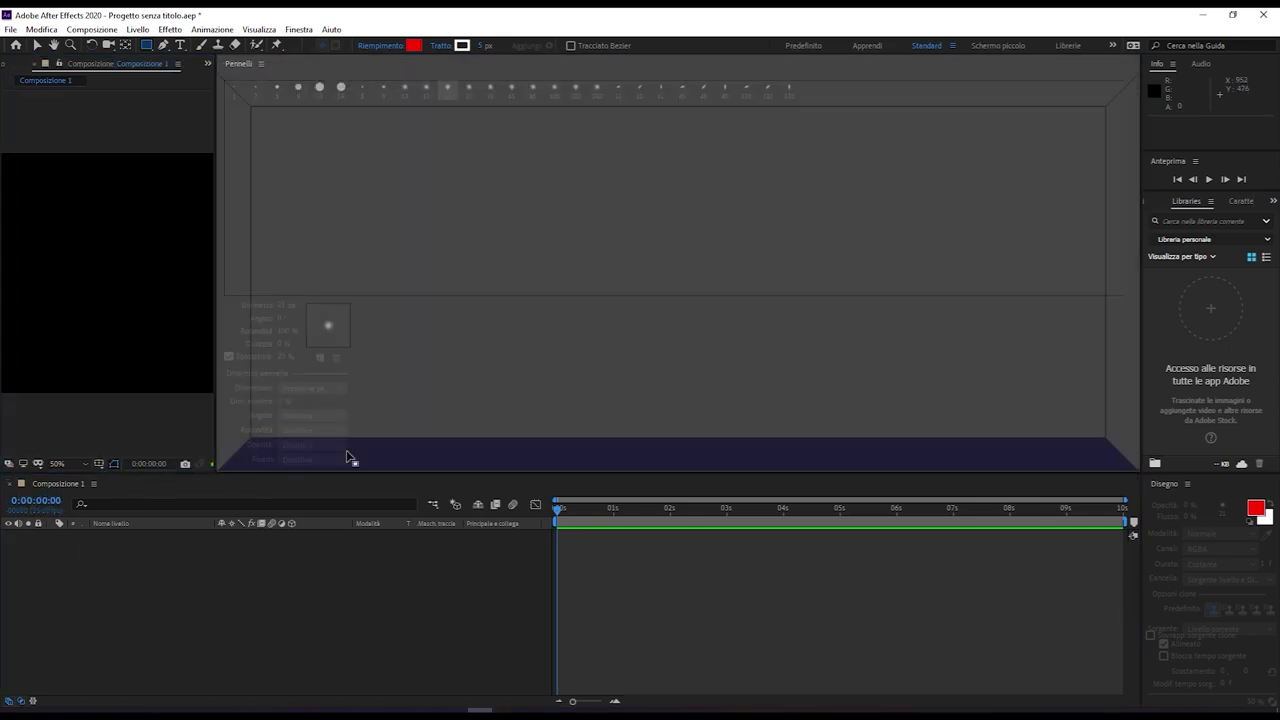
{"action": "mouse_move", "coordinate": [45, 486]}
{"action": "left_mouse_down"}
{"action": "mouse_move", "coordinate": [1097, 535]}
{"action": "mouse_move", "coordinate": [1206, 560]}
{"action": "left_mouse_up"}
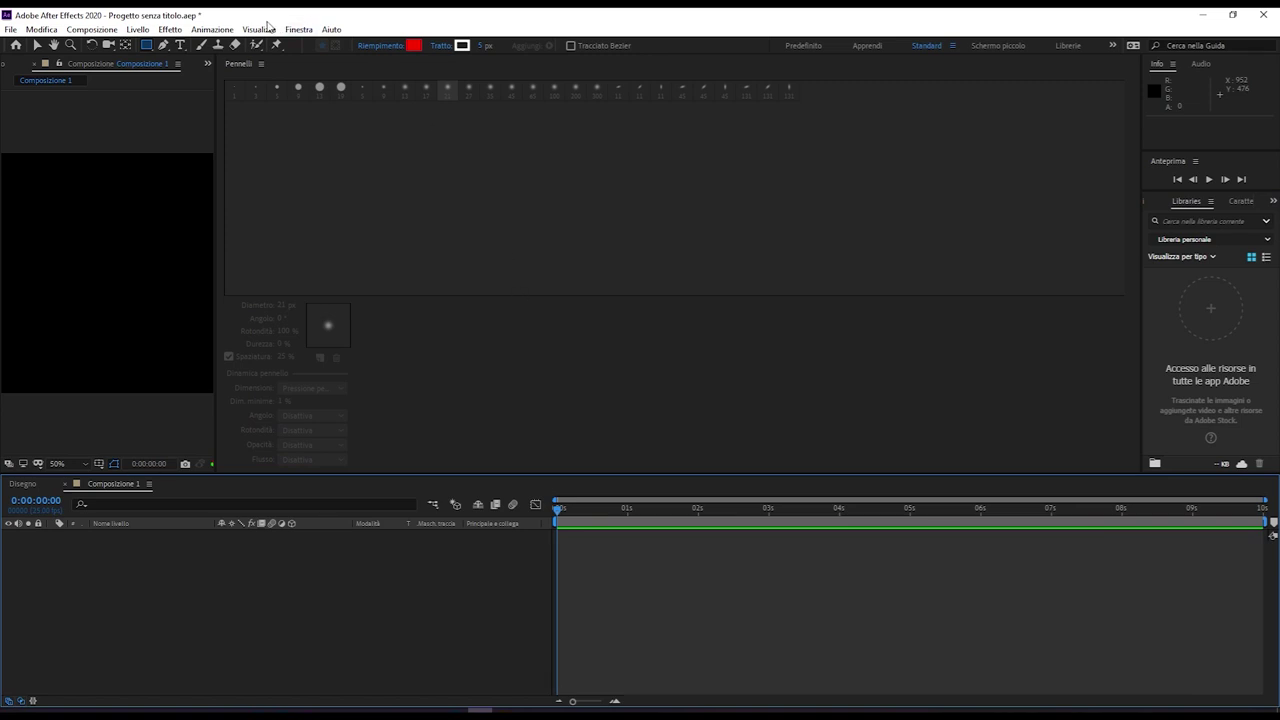
{"action": "left_click", "coordinate": [302, 31]}
{"action": "mouse_move", "coordinate": [402, 48]}
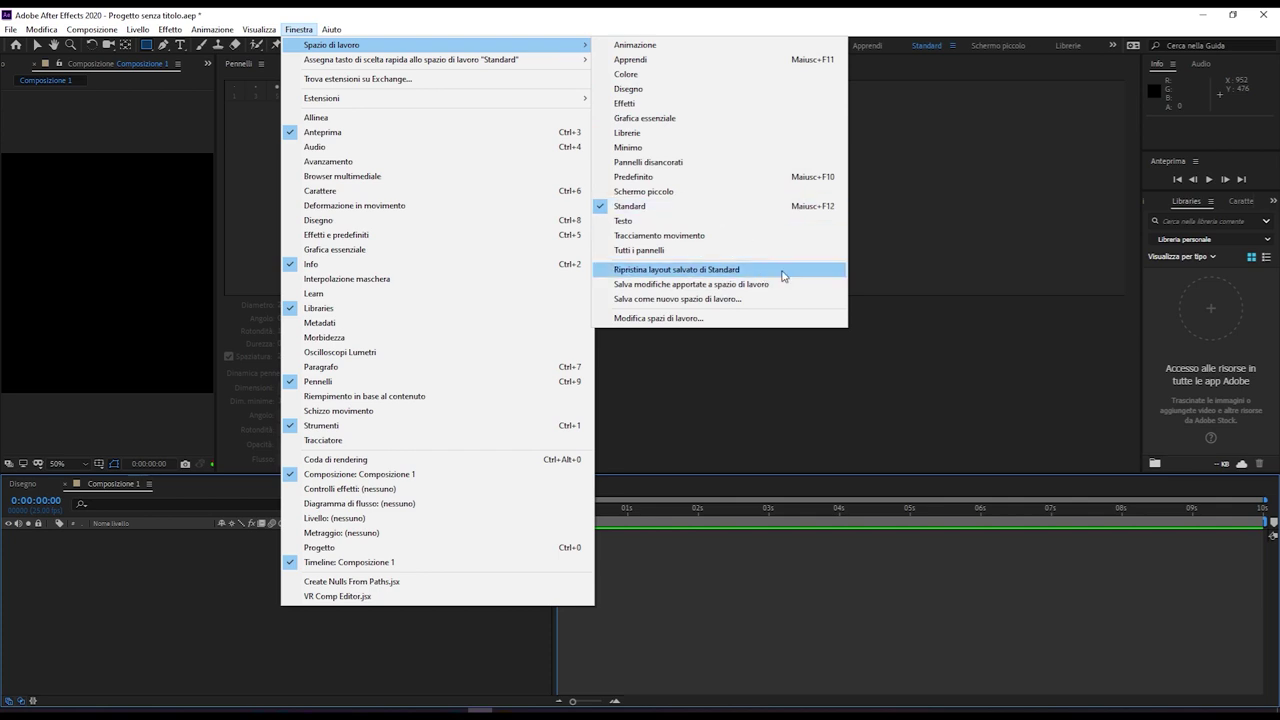
Reset Standard to its saved layout, restoring the project panel, composition viewer and effects list
{"action": "left_click", "coordinate": [779, 270]}
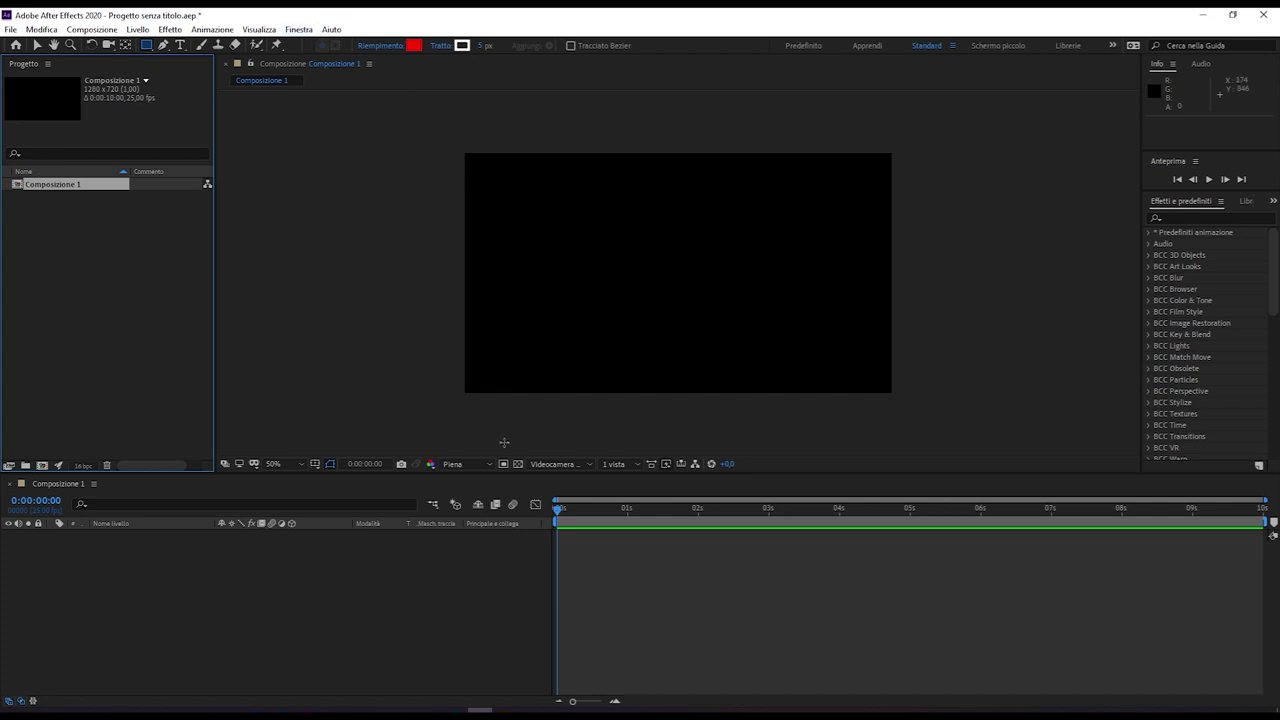
{"action": "left_click", "coordinate": [298, 29]}
{"action": "mouse_move", "coordinate": [357, 52]}
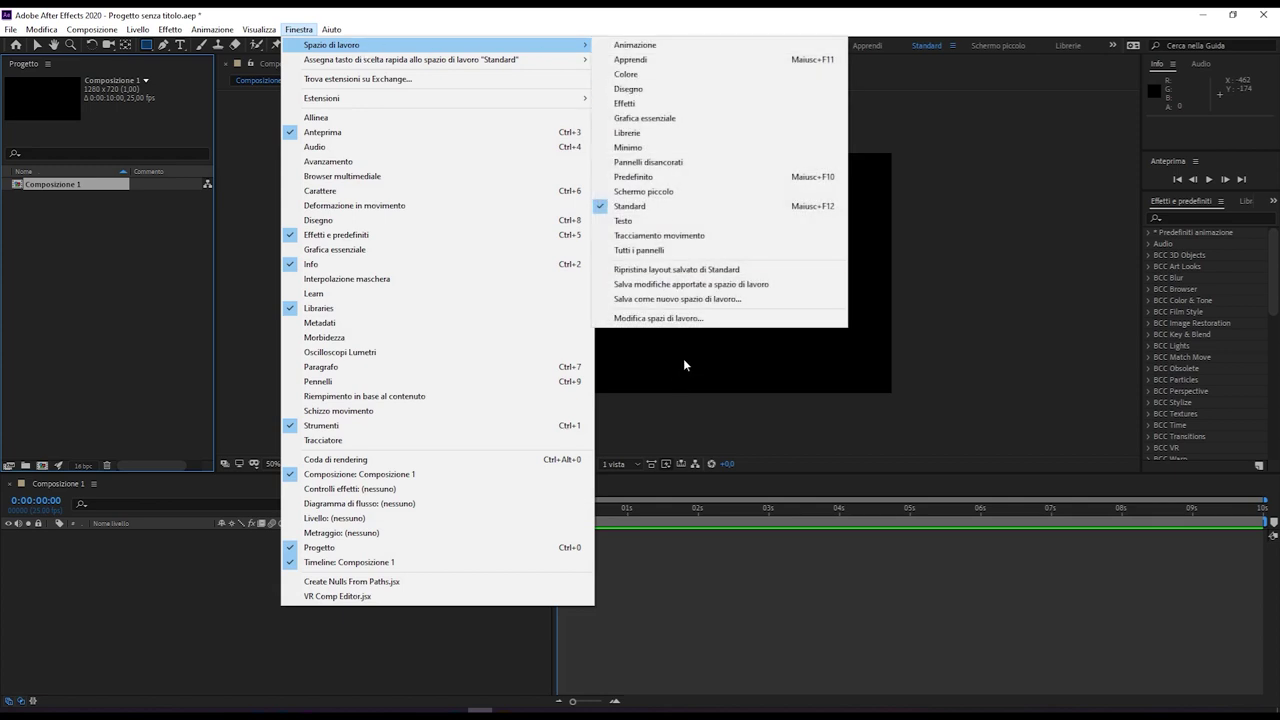
Save the current layout as a new workspace named 'test'
{"action": "left_click", "coordinate": [740, 300]}
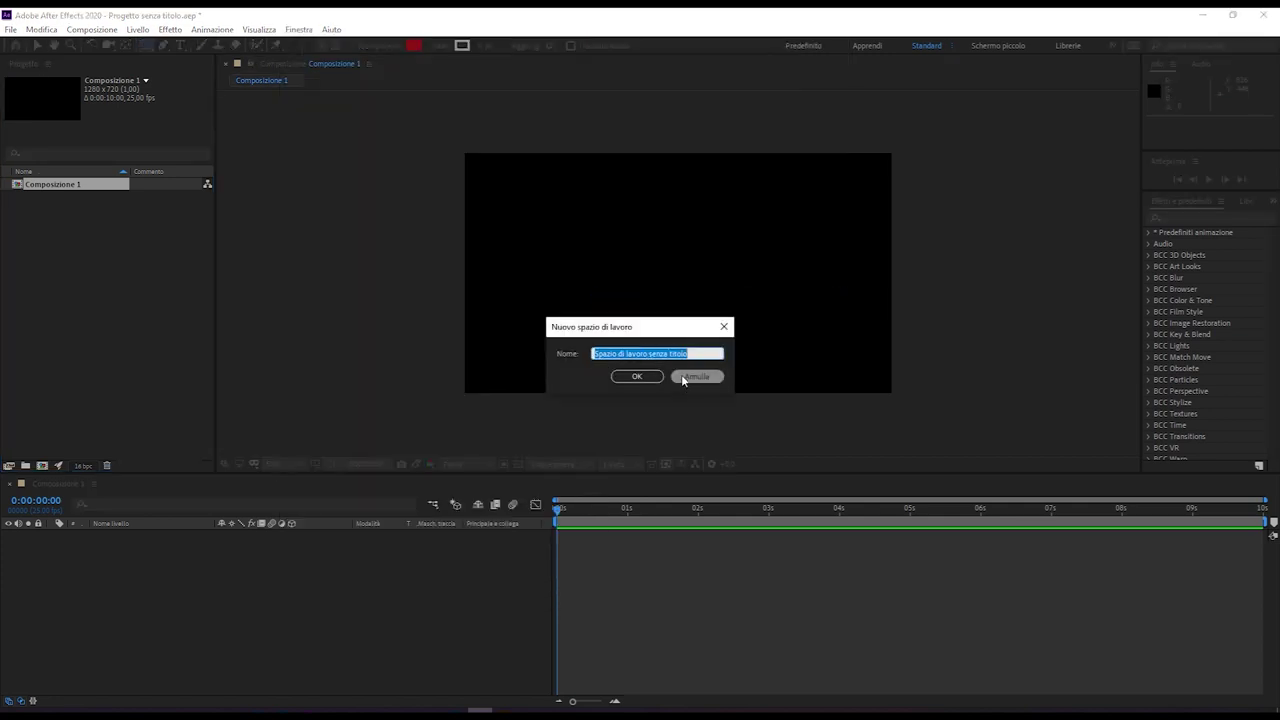
{"action": "type", "text": "test"}
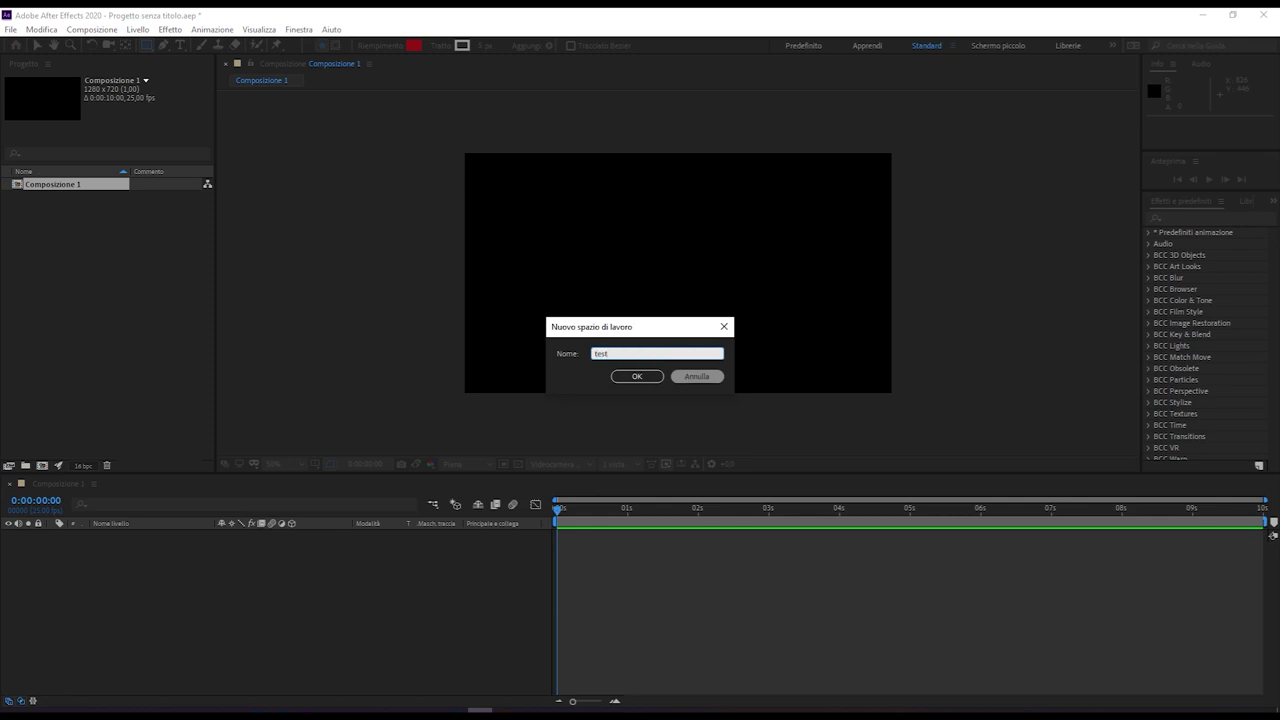
{"action": "key", "text": "Return"}
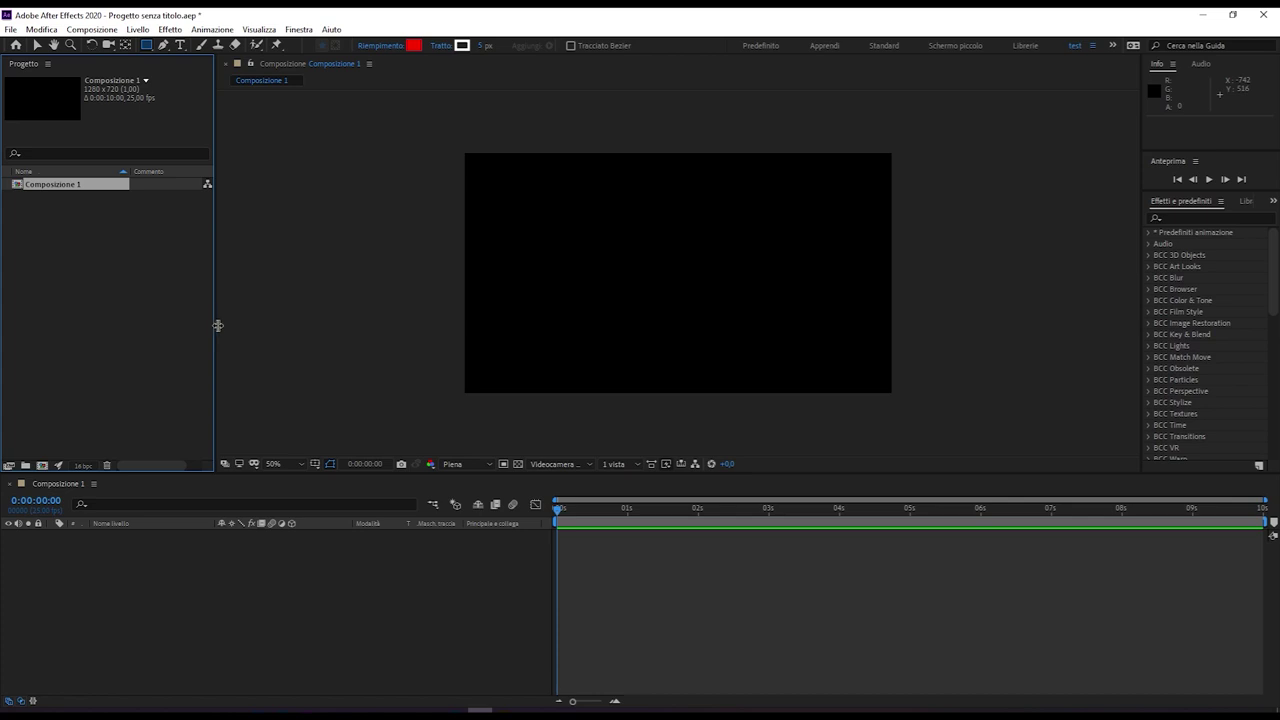
Narrow the Progetto panel slightly so the Composition viewer becomes wider
{"action": "mouse_move", "coordinate": [222, 325]}
{"action": "left_mouse_down"}
{"action": "mouse_move", "coordinate": [355, 324]}
{"action": "mouse_move", "coordinate": [343, 321]}
{"action": "left_mouse_up"}
{"action": "mouse_move", "coordinate": [343, 321]}
{"action": "left_mouse_down"}
{"action": "mouse_move", "coordinate": [255, 350]}
{"action": "mouse_move", "coordinate": [222, 342]}
{"action": "left_mouse_up"}
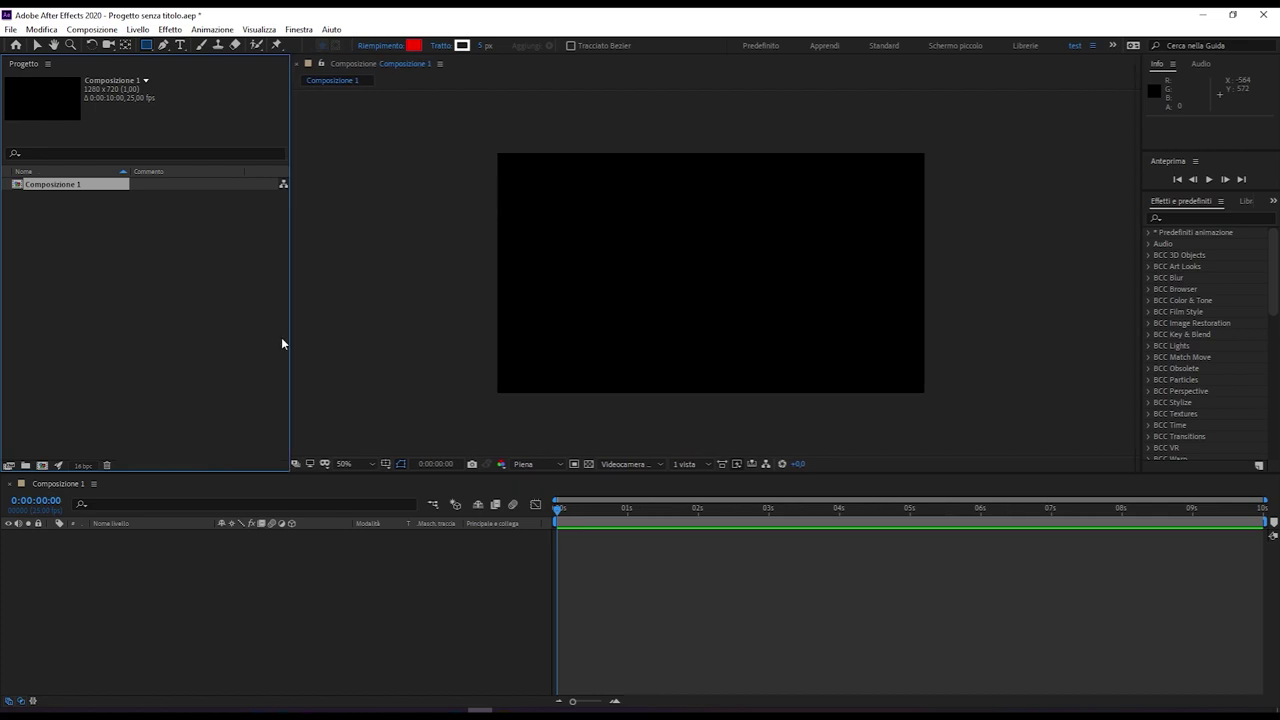
{"action": "left_click_drag", "start_coordinate": [222, 342], "coordinate": [185, 337]}
{"action": "left_click", "coordinate": [297, 29]}
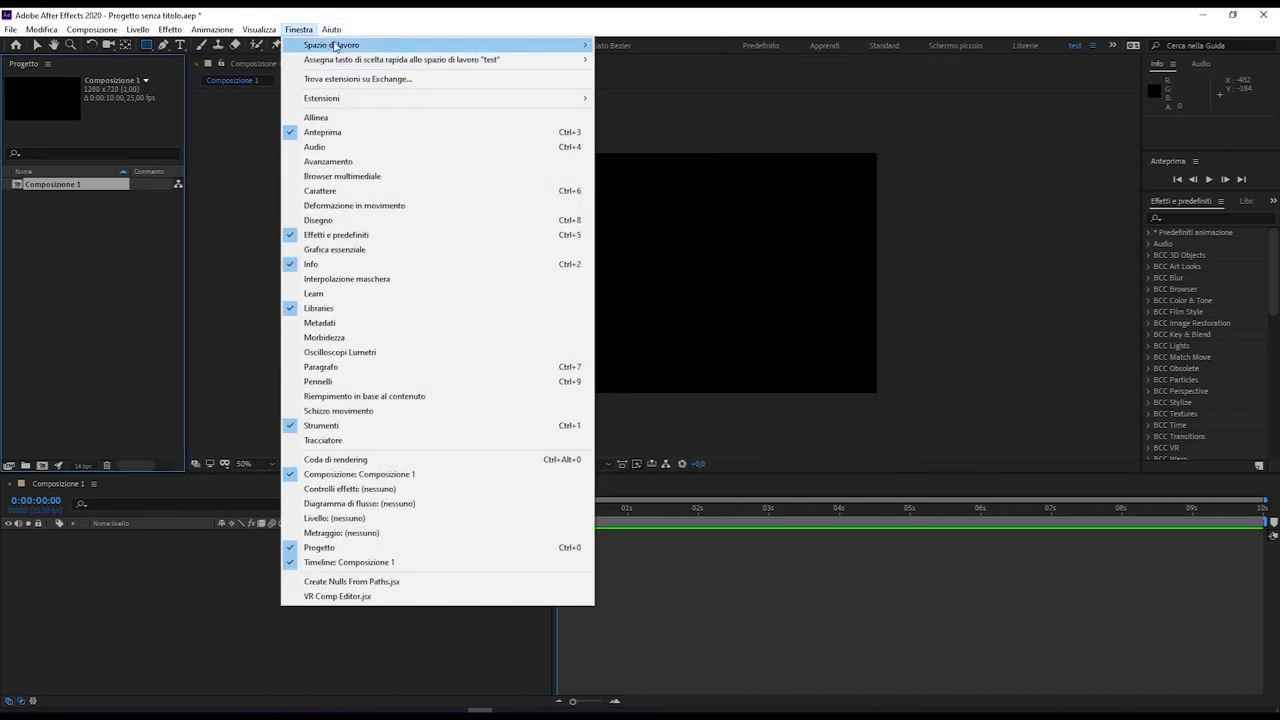
{"action": "mouse_move", "coordinate": [535, 47]}
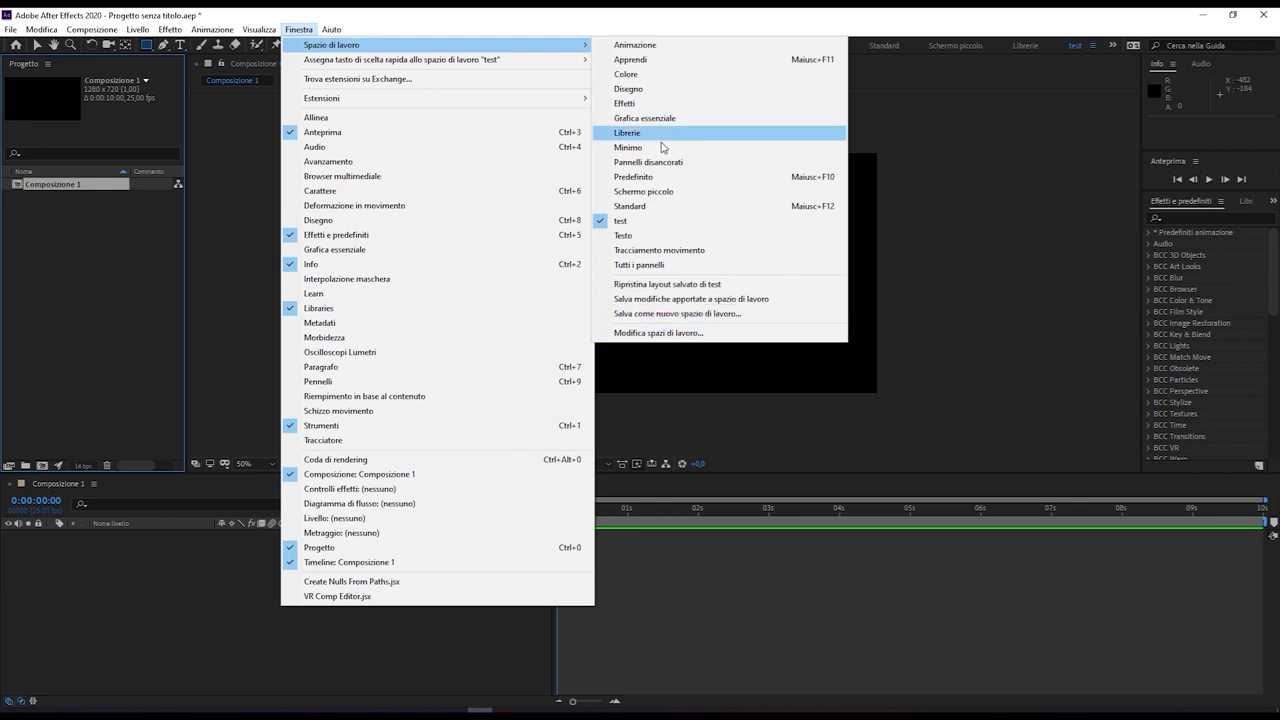
{"action": "left_click", "coordinate": [662, 390]}
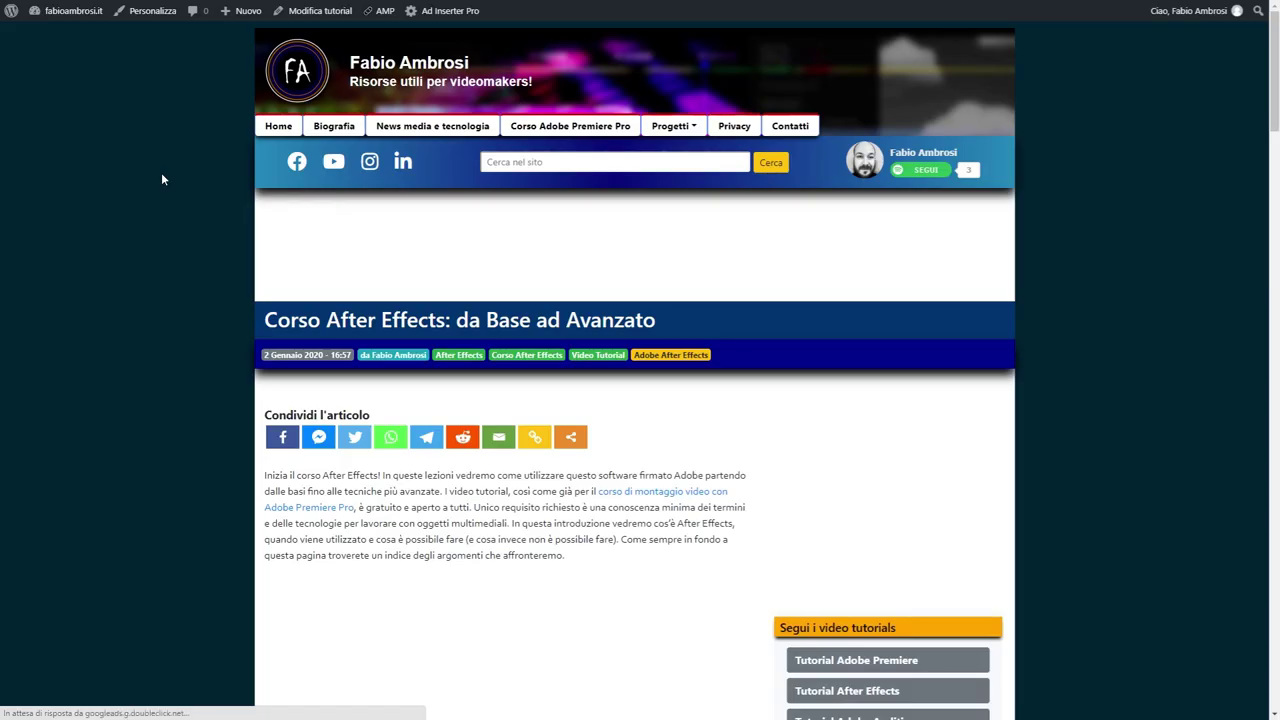
Scroll down through the 'Corso After Effects: da Base ad Avanzato' article on fabioambrosi.it
{"action": "scroll", "coordinate": [173, 184], "scroll_direction": "down", "scroll_amount": 6}
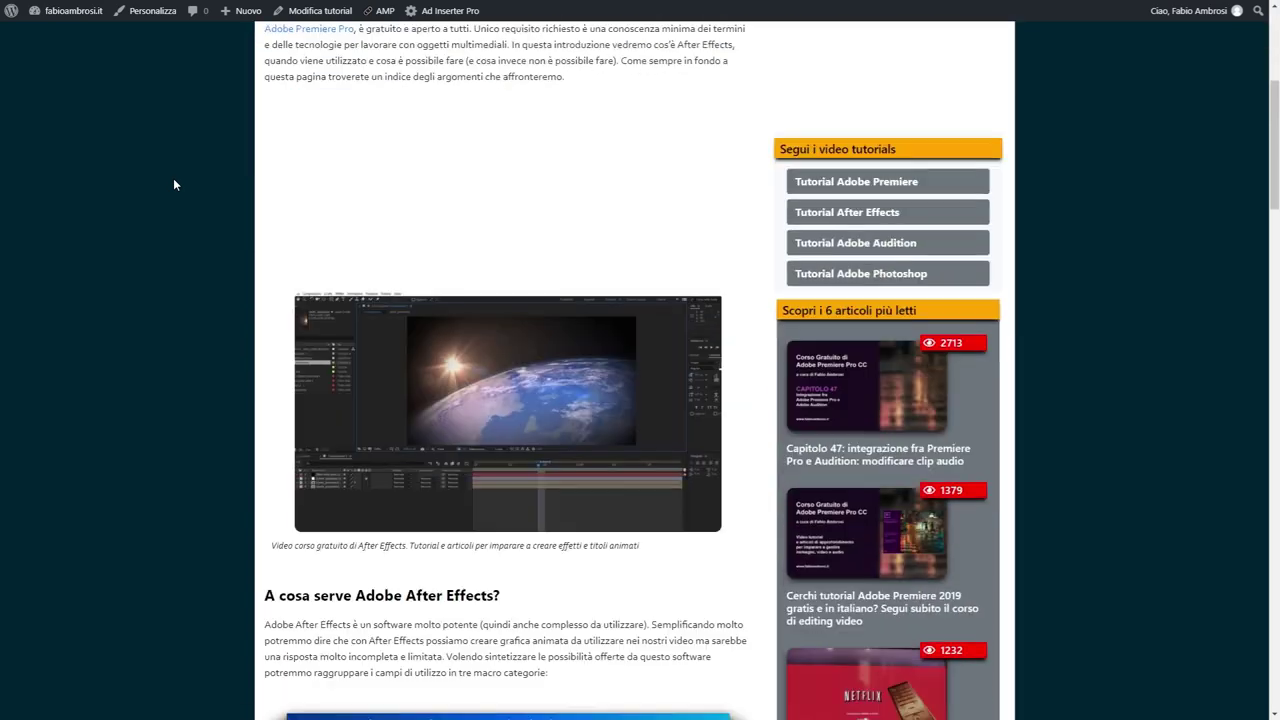
{"action": "scroll", "coordinate": [173, 184], "scroll_direction": "down", "scroll_amount": 4}
{"action": "scroll", "coordinate": [173, 184], "scroll_direction": "down", "scroll_amount": 5}
{"action": "scroll", "coordinate": [173, 184], "scroll_direction": "down", "scroll_amount": 4}
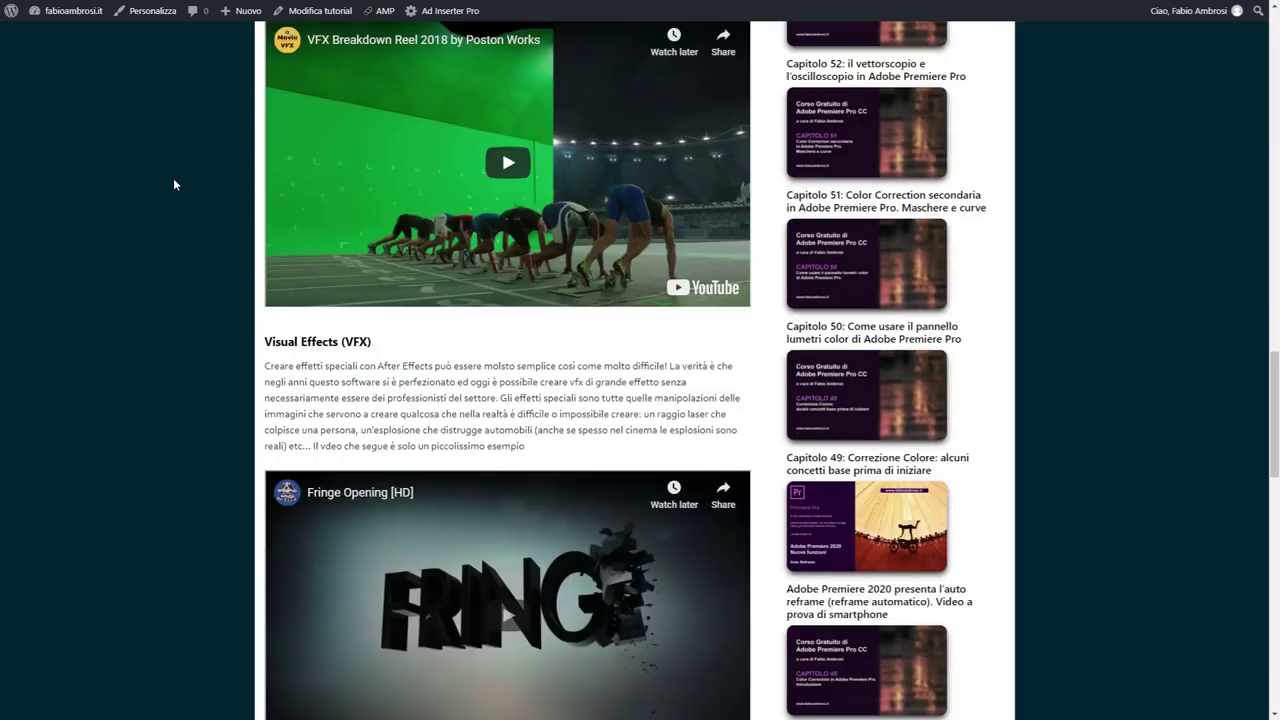
{"action": "scroll", "coordinate": [173, 184], "scroll_direction": "down", "scroll_amount": 5}
{"action": "scroll", "coordinate": [173, 184], "scroll_direction": "down", "scroll_amount": 3}
{"action": "scroll", "coordinate": [173, 184], "scroll_direction": "down", "scroll_amount": 3}
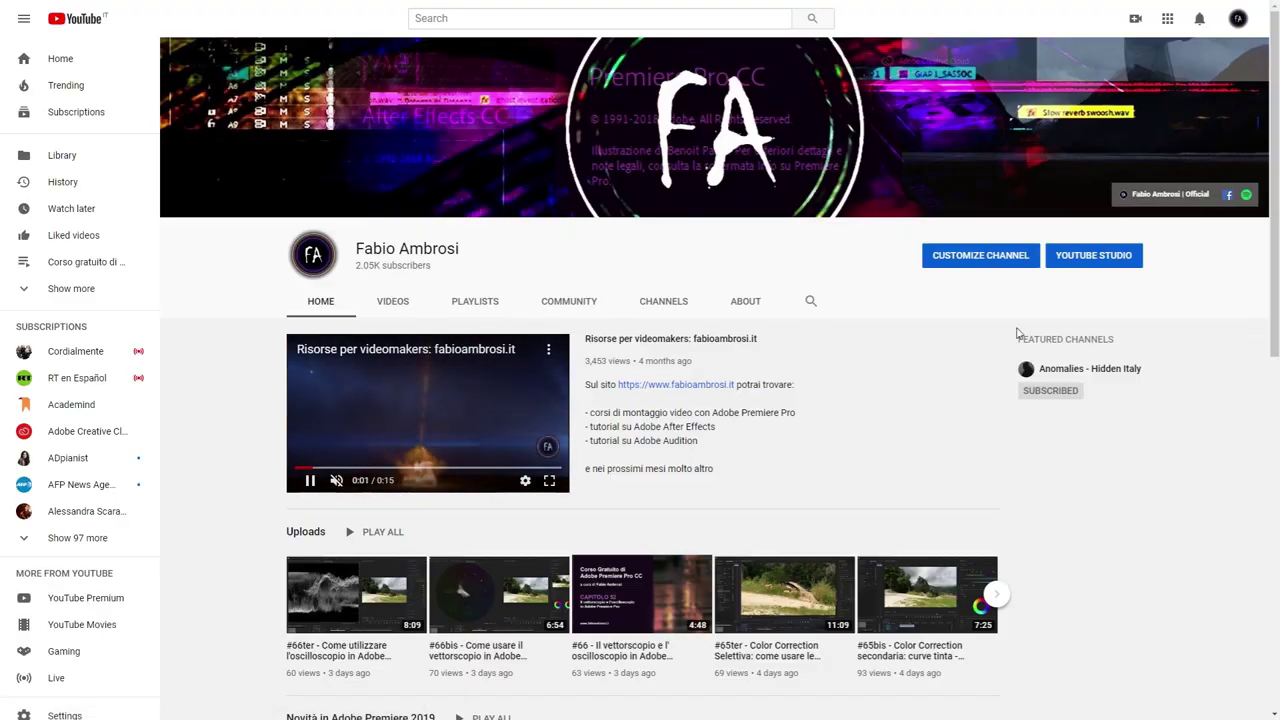
{"action": "scroll", "coordinate": [1028, 318], "scroll_direction": "down", "scroll_amount": 2}
{"action": "scroll", "coordinate": [1028, 318], "scroll_direction": "down", "scroll_amount": 2}
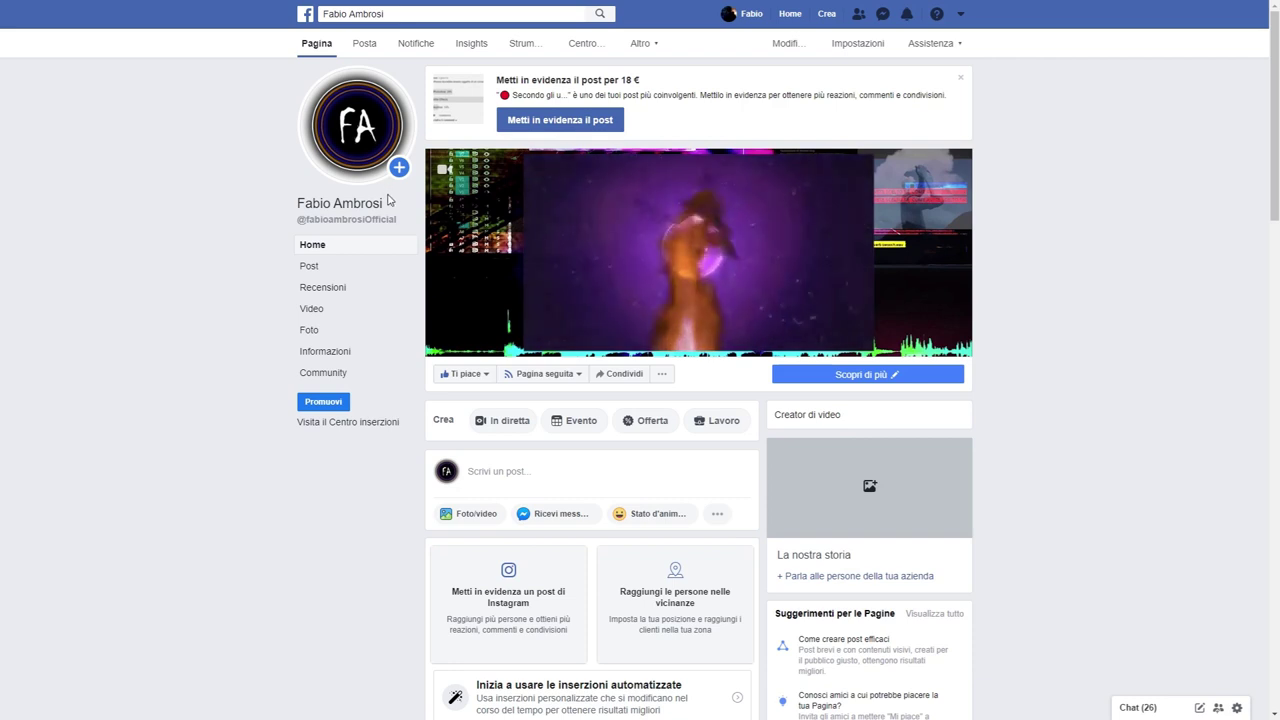
Select the Facebook page name and scroll down to the After Effects course announcement post
{"action": "left_click_drag", "start_coordinate": [378, 203], "coordinate": [298, 203]}
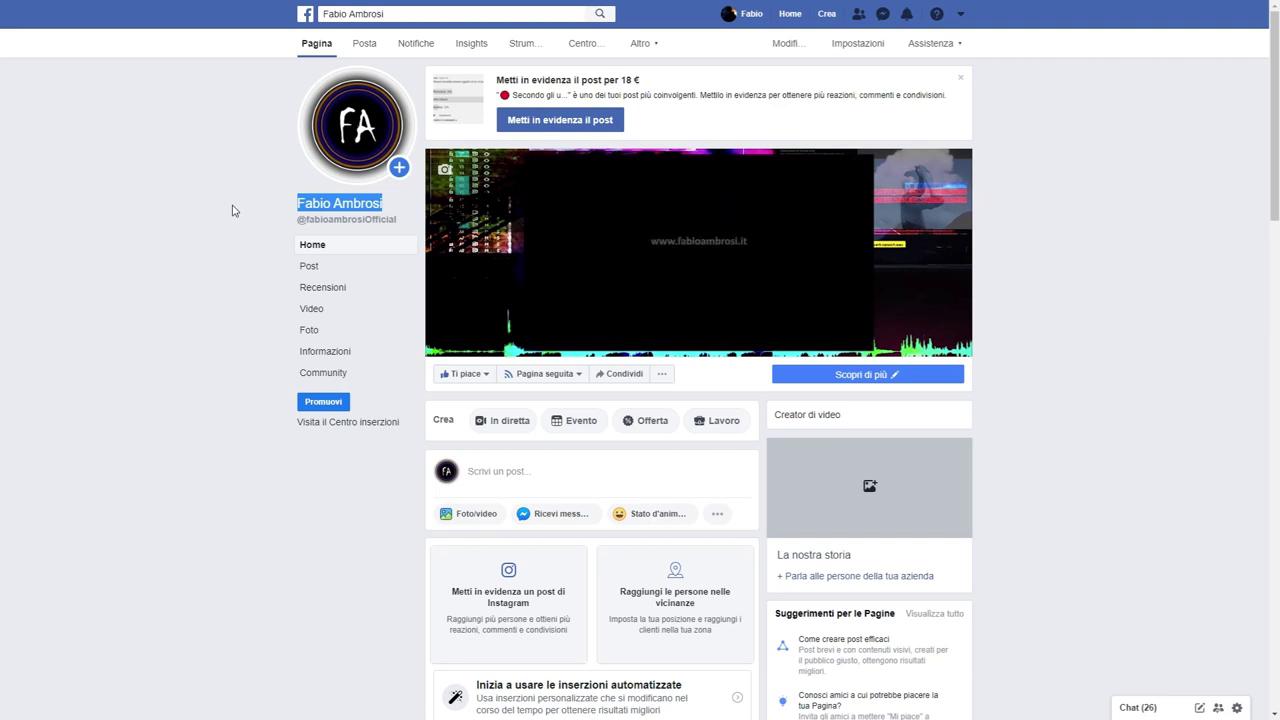
{"action": "scroll", "coordinate": [233, 210], "scroll_direction": "down", "scroll_amount": 3}
{"action": "scroll", "coordinate": [232, 207], "scroll_direction": "down", "scroll_amount": 3}
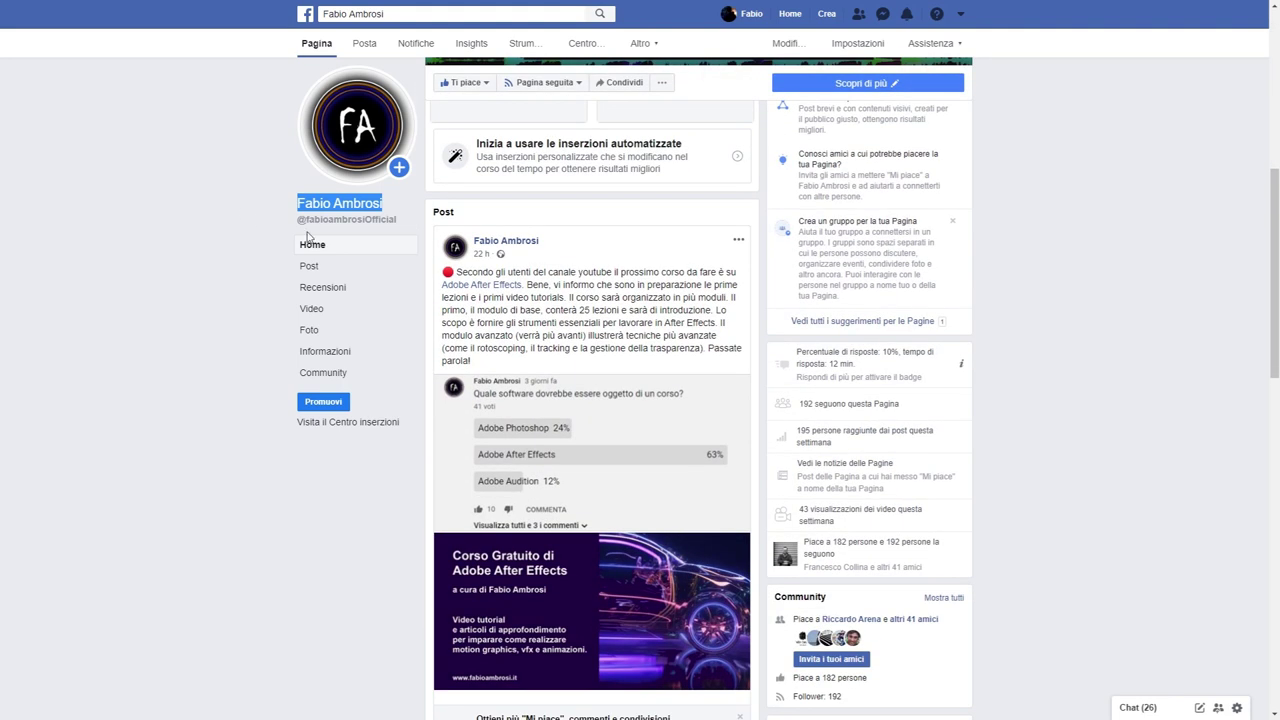